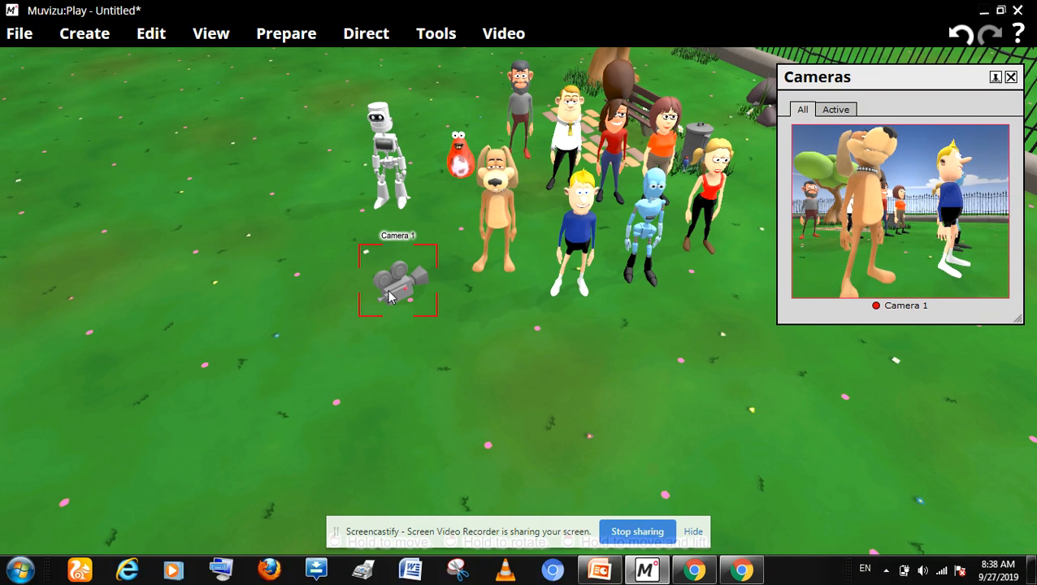
Step: Move Camera 1 back across the grass, away from the characters, so its shot takes in more of the group
{"action": "left_click_drag", "start_coordinate": [390, 297], "coordinate": [439, 242]}
{"action": "left_click_drag", "start_coordinate": [441, 290], "coordinate": [444, 294]}
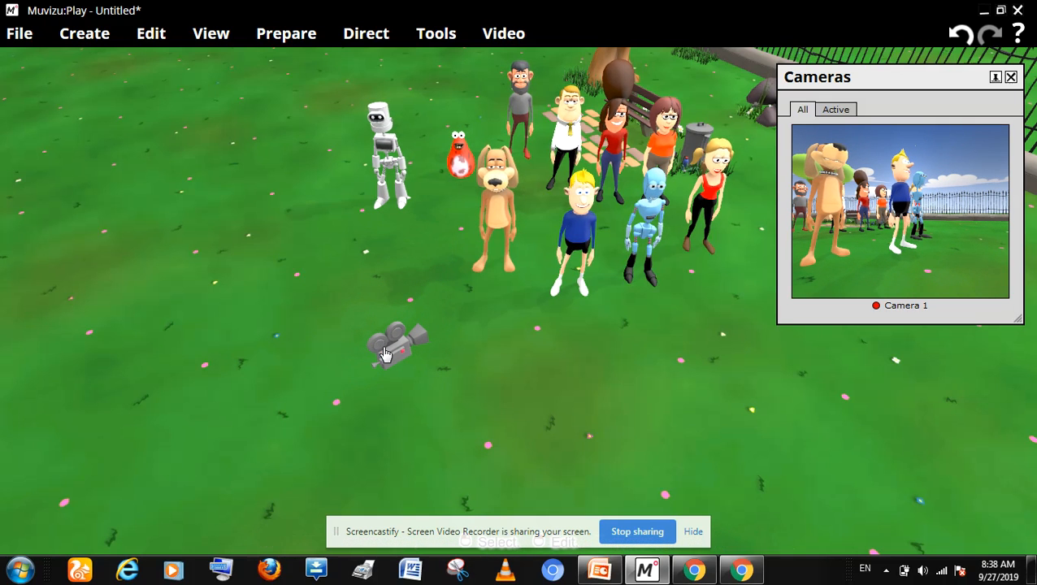
{"action": "left_click_drag", "start_coordinate": [368, 351], "coordinate": [377, 285]}
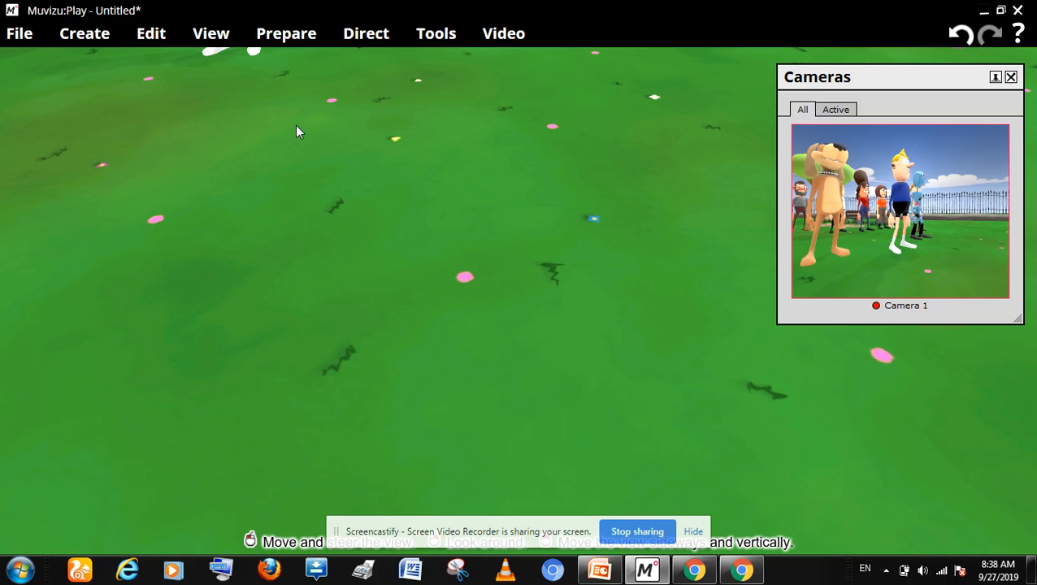
Step: Look over the group of characters and Camera 1 in the park scene from different distances and angles
{"action": "left_click_drag", "start_coordinate": [296, 130], "coordinate": [387, 331]}
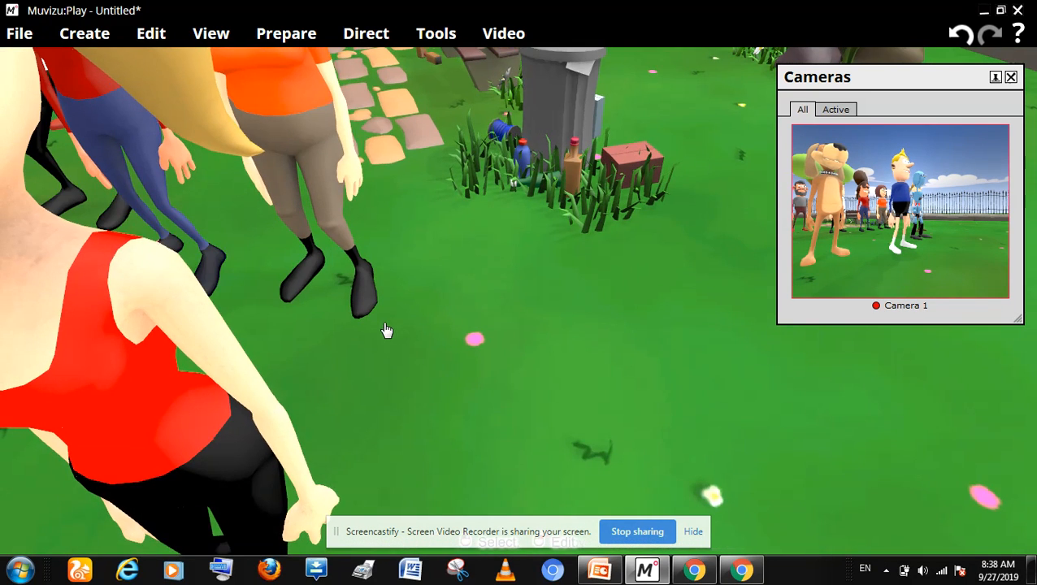
{"action": "scroll", "coordinate": [379, 326], "scroll_direction": "down", "scroll_amount": 3}
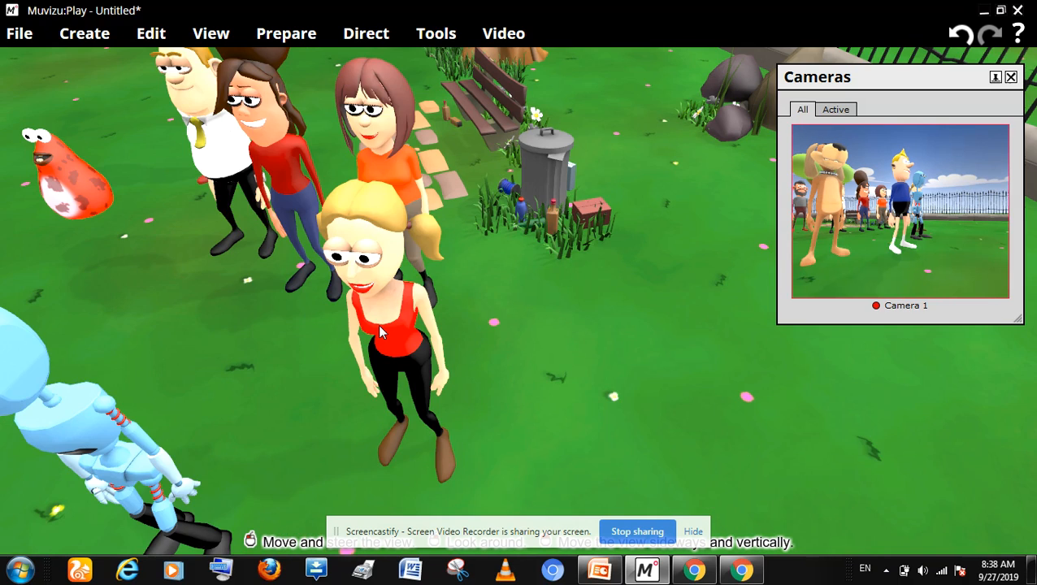
{"action": "scroll", "coordinate": [380, 331], "scroll_direction": "down", "scroll_amount": 3}
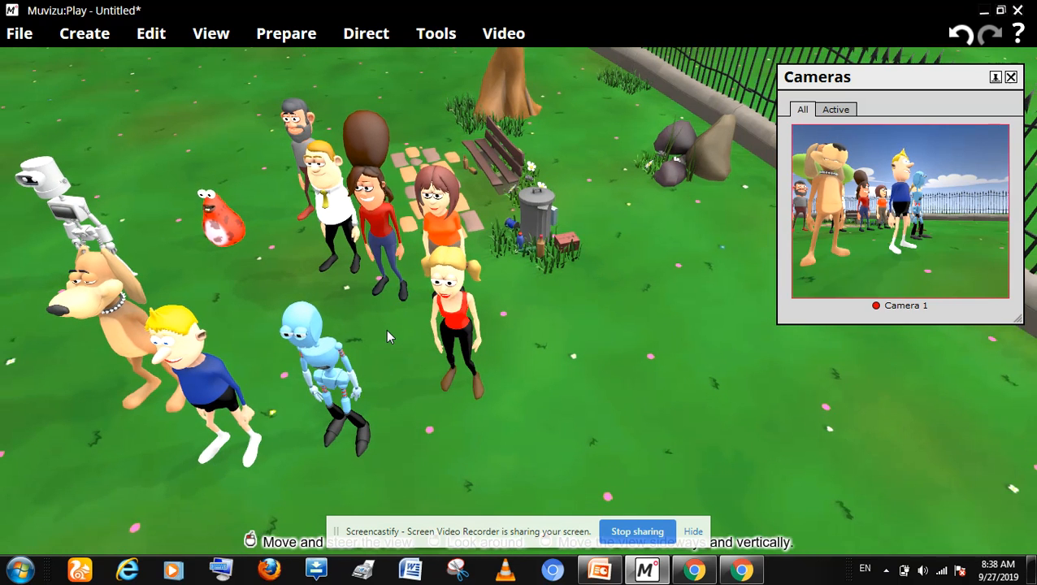
{"action": "scroll", "coordinate": [387, 336], "scroll_direction": "up", "scroll_amount": 2}
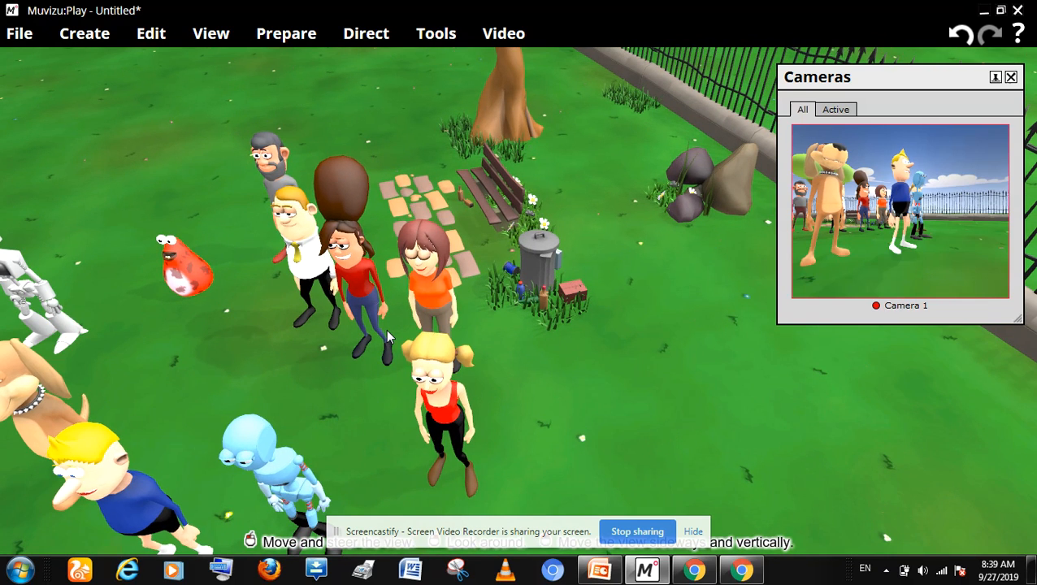
{"action": "scroll", "coordinate": [388, 335], "scroll_direction": "down", "scroll_amount": 1}
{"action": "scroll", "coordinate": [386, 336], "scroll_direction": "down", "scroll_amount": 1}
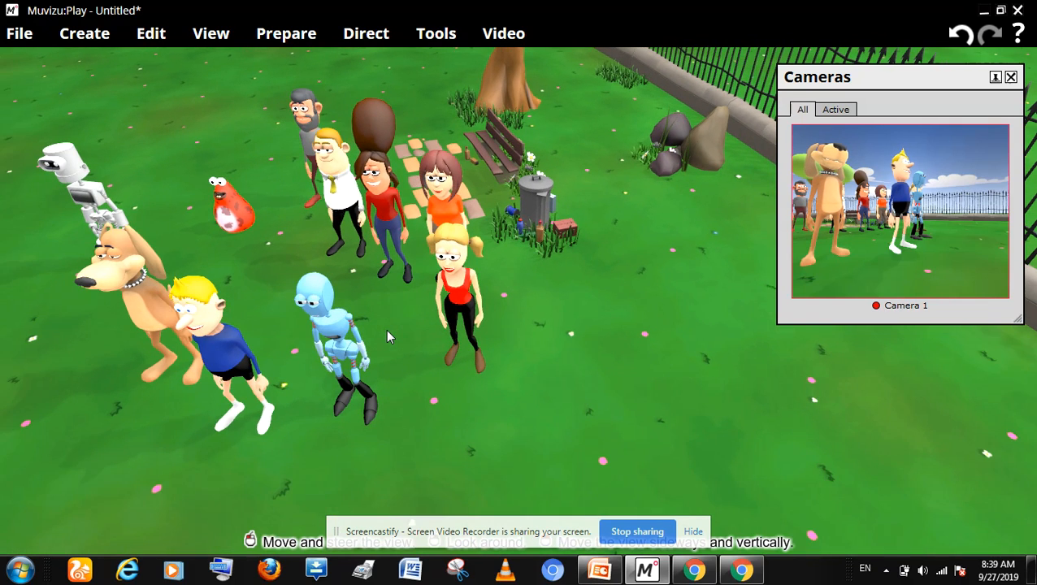
{"action": "key", "text": "Left"}
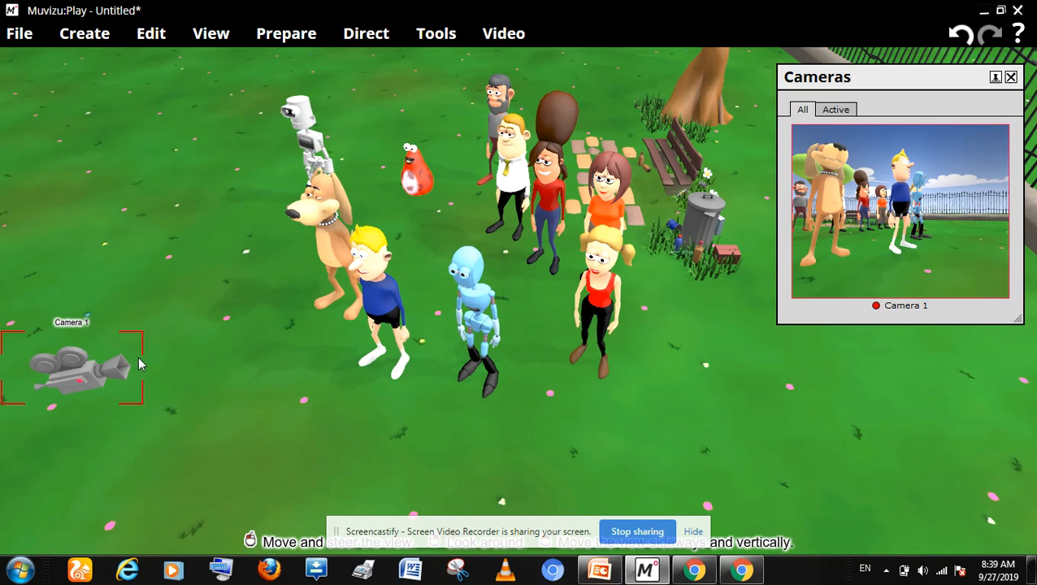
{"action": "key", "text": "Right"}
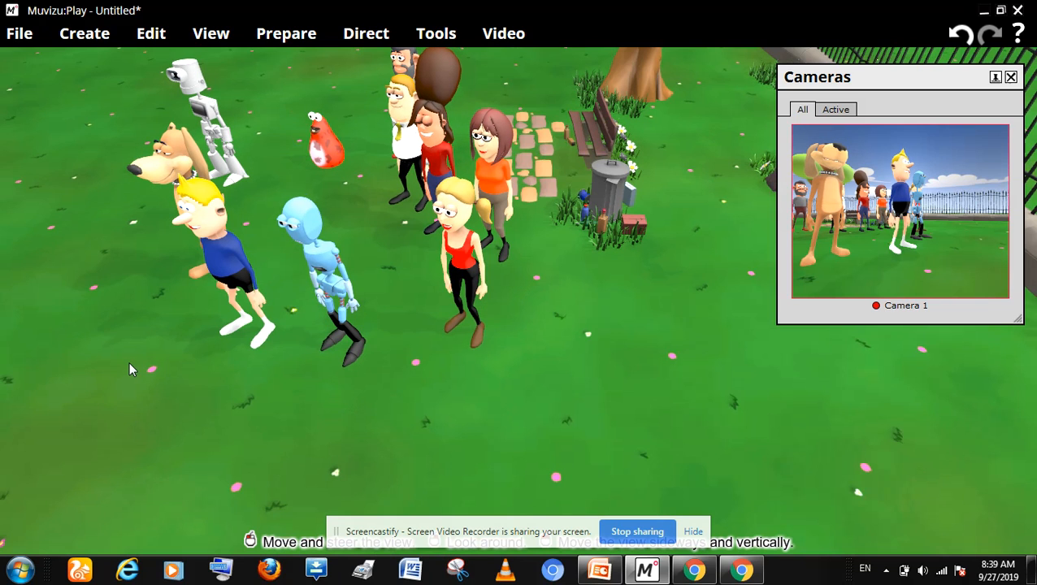
{"action": "key", "text": "Left"}
{"action": "key", "text": "Left"}
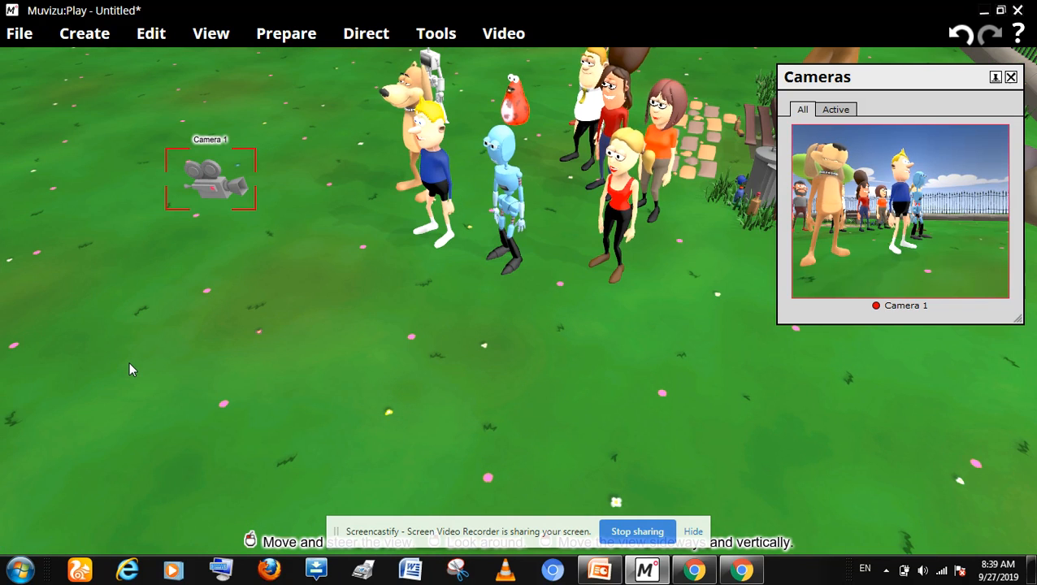
{"action": "key", "text": "Up"}
{"action": "key", "text": "Up"}
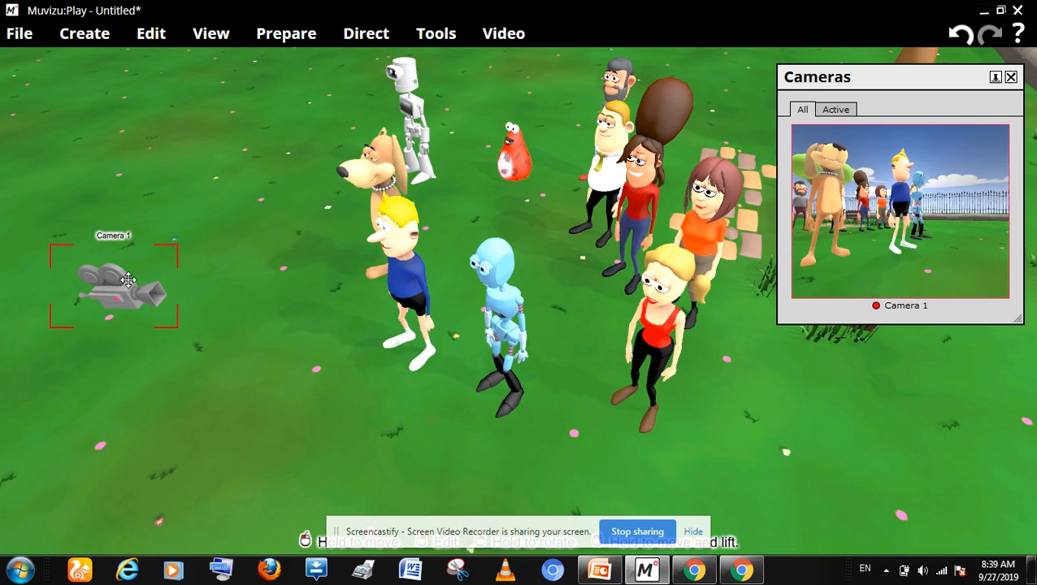
Step: Examine the characters at the front of the group up close and check where Camera 1 stands beside them
{"action": "left_click", "coordinate": [150, 312]}
{"action": "left_click_drag", "start_coordinate": [150, 312], "coordinate": [139, 204]}
{"action": "scroll", "coordinate": [139, 202], "scroll_direction": "up", "scroll_amount": 1}
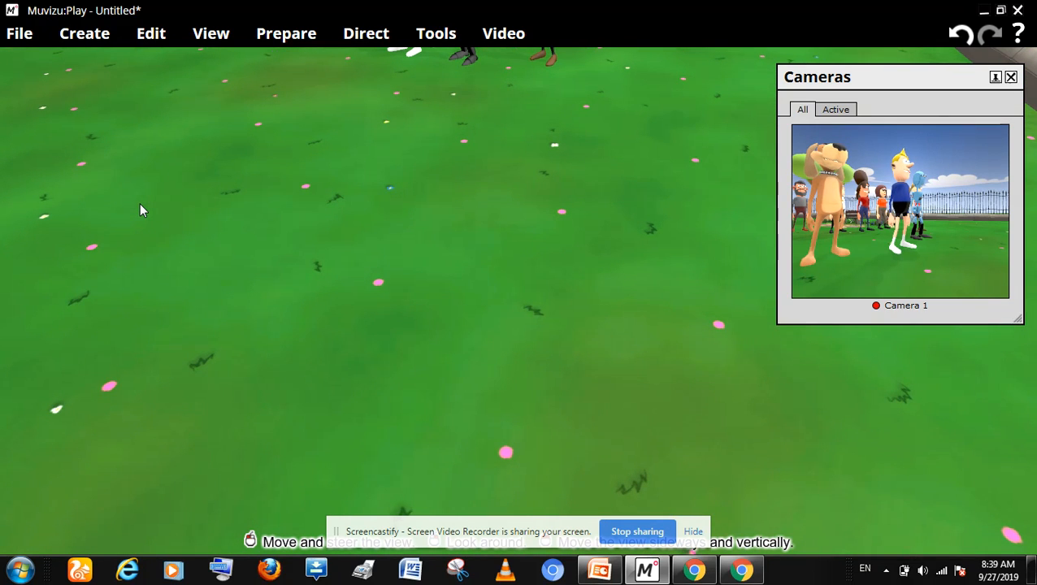
{"action": "scroll", "coordinate": [139, 203], "scroll_direction": "up", "scroll_amount": 2}
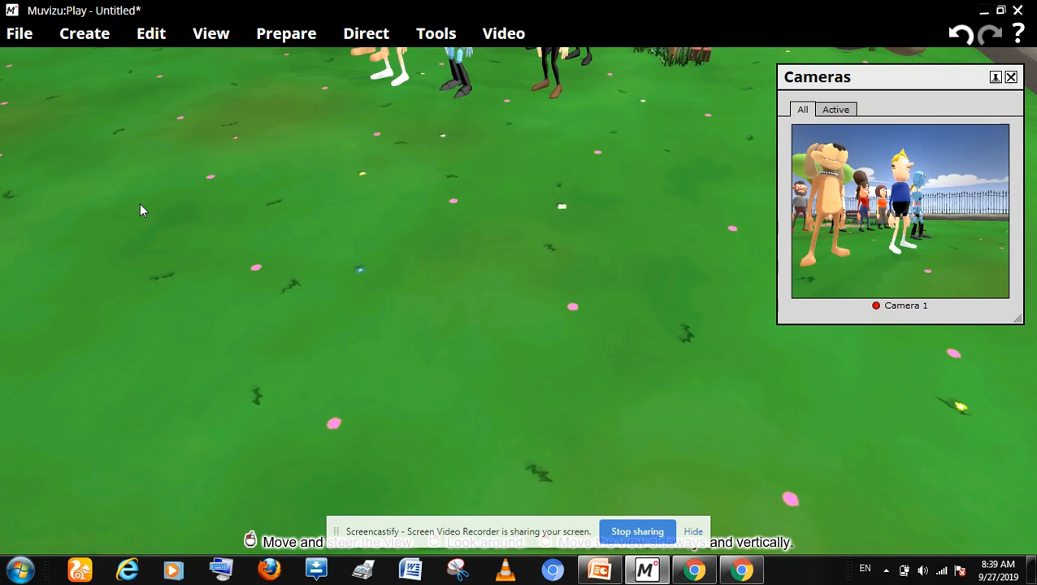
{"action": "scroll", "coordinate": [139, 202], "scroll_direction": "up", "scroll_amount": 2}
{"action": "scroll", "coordinate": [139, 202], "scroll_direction": "up", "scroll_amount": 5}
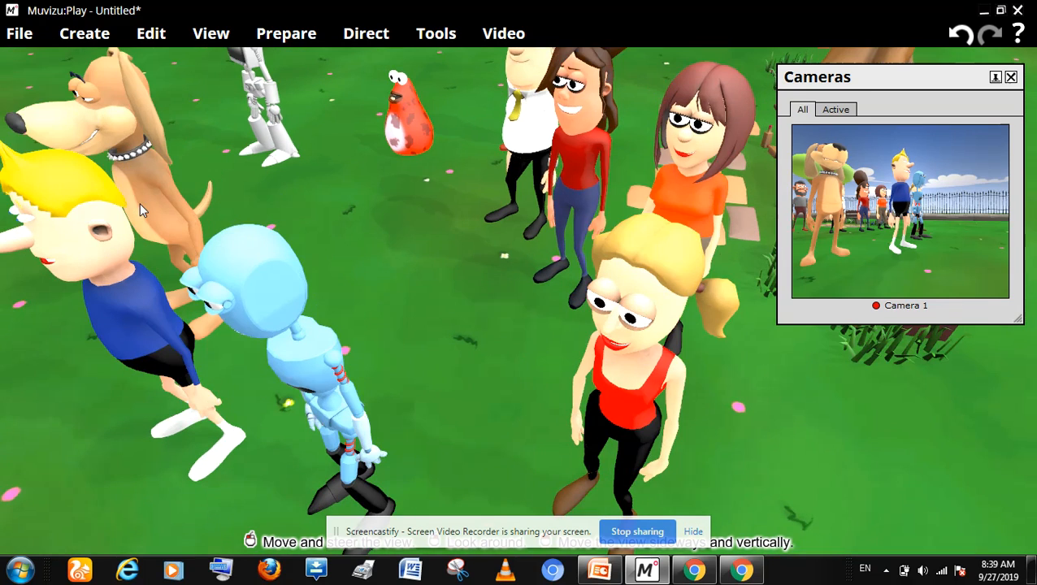
{"action": "left_click_drag", "start_coordinate": [139, 202], "coordinate": [139, 244]}
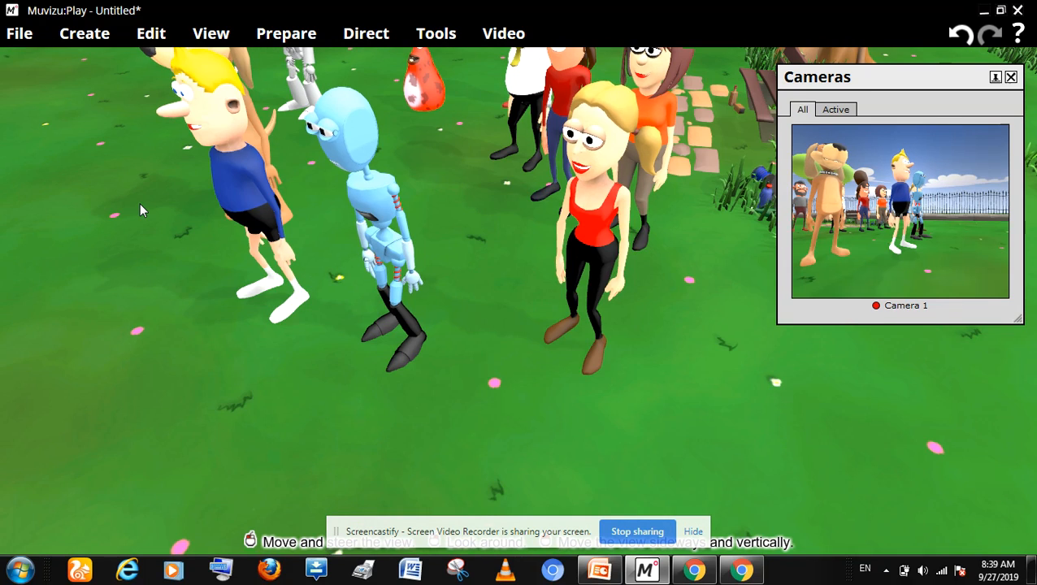
{"action": "left_click_drag", "start_coordinate": [139, 203], "coordinate": [180, 202]}
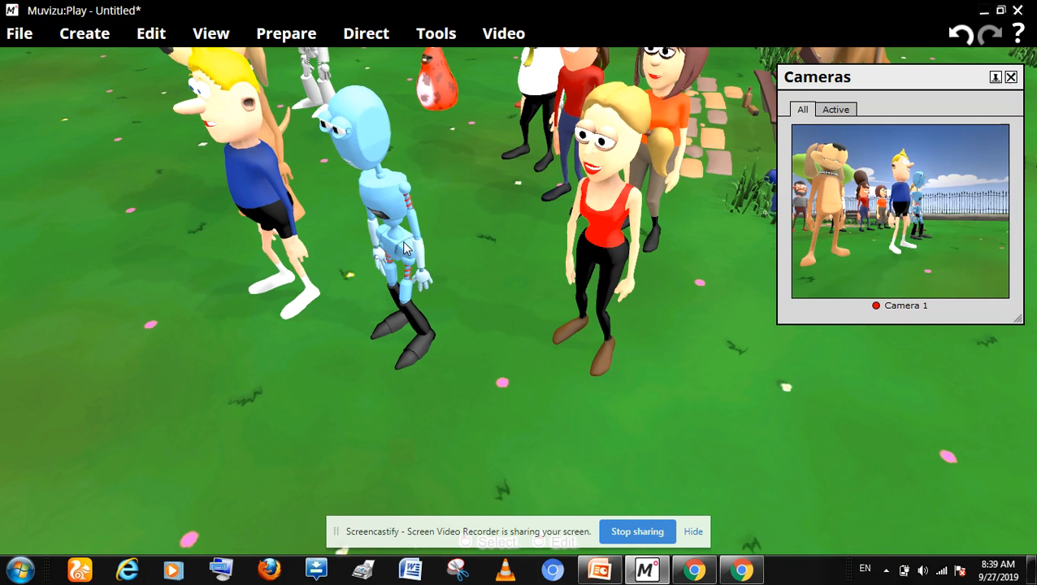
{"action": "scroll", "coordinate": [404, 248], "scroll_direction": "down", "scroll_amount": 2}
{"action": "scroll", "coordinate": [404, 247], "scroll_direction": "up", "scroll_amount": 2}
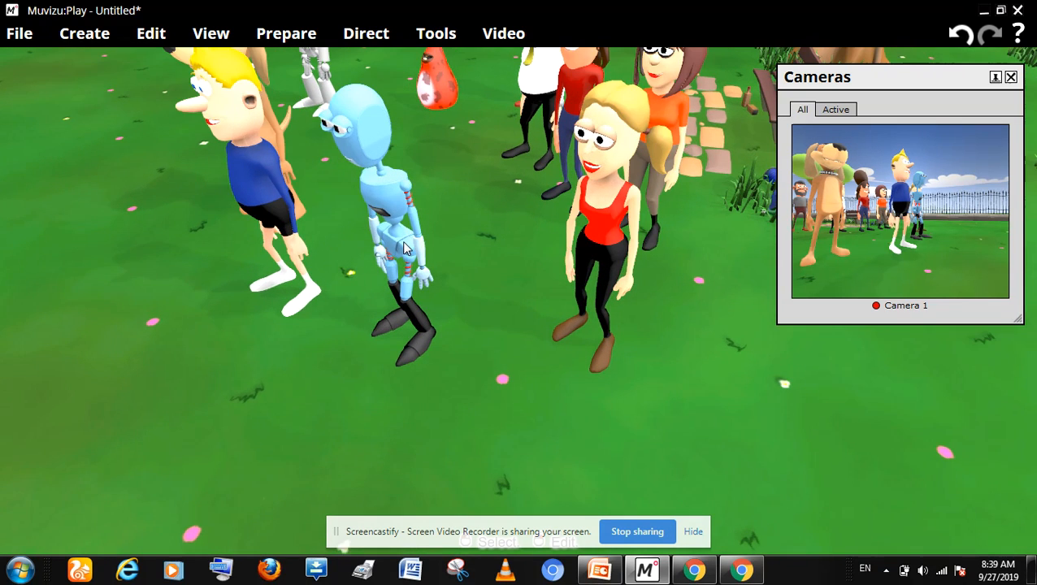
{"action": "key", "text": "Left"}
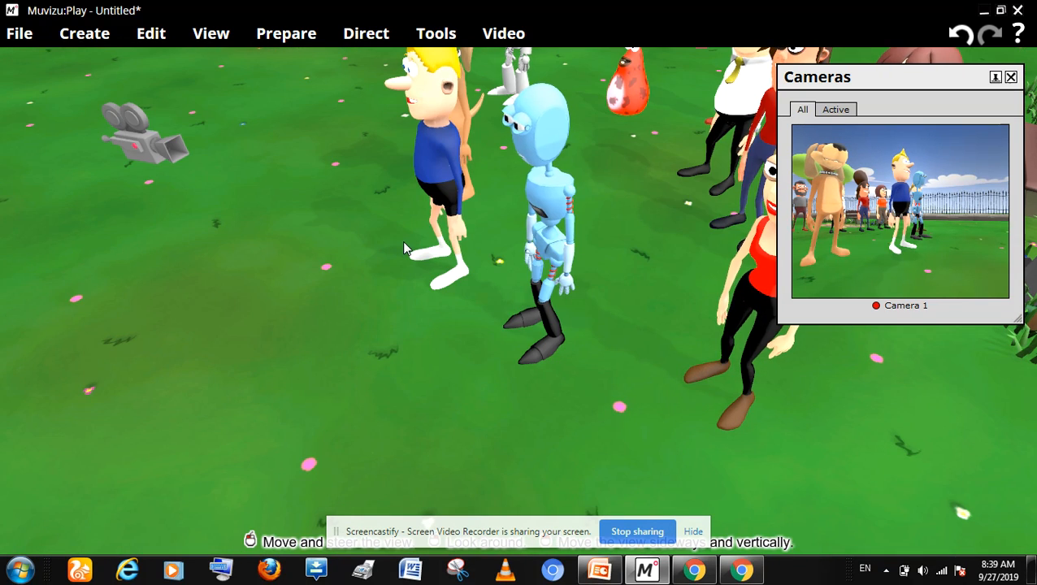
{"action": "key", "text": "Left"}
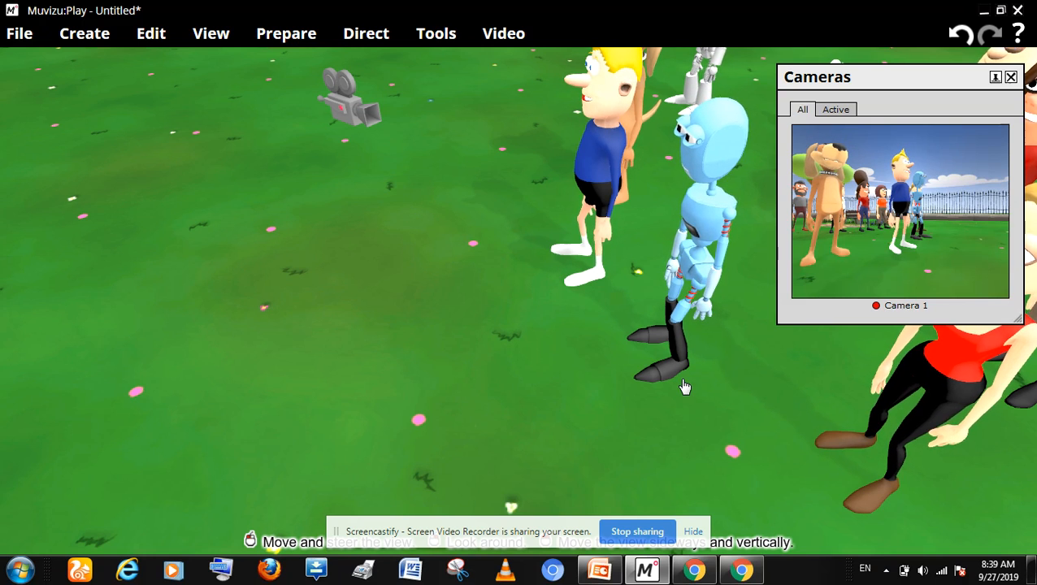
{"action": "key", "text": "Right"}
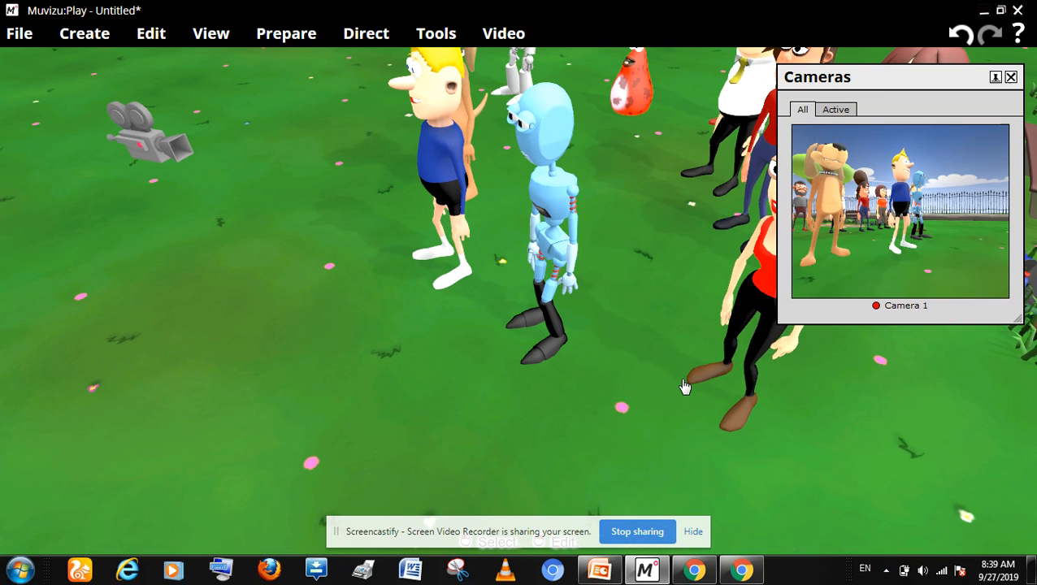
{"action": "key", "text": "Right"}
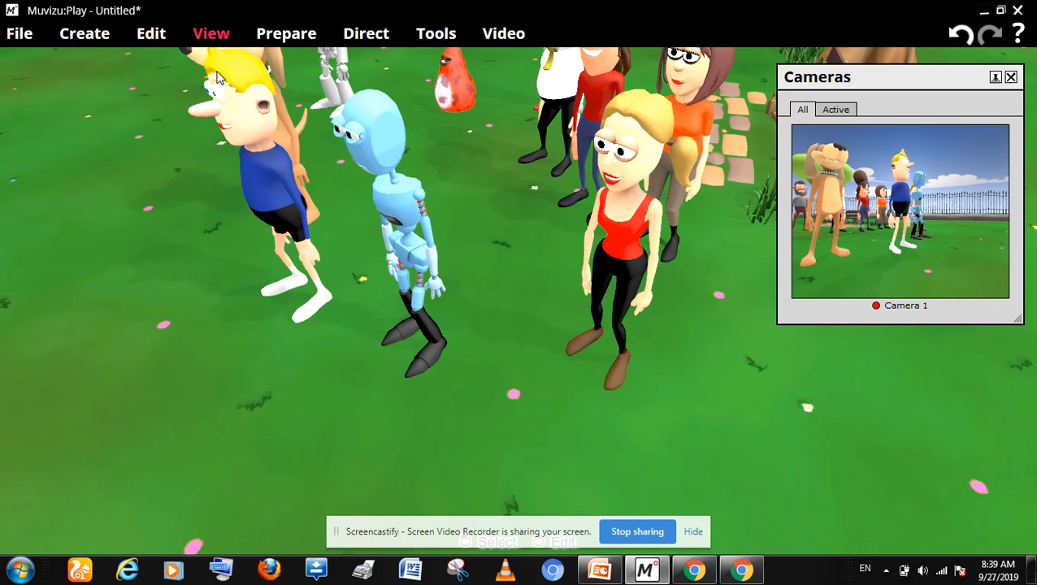
Step: Open character movement directing with Rover as the character
{"action": "left_click", "coordinate": [150, 35]}
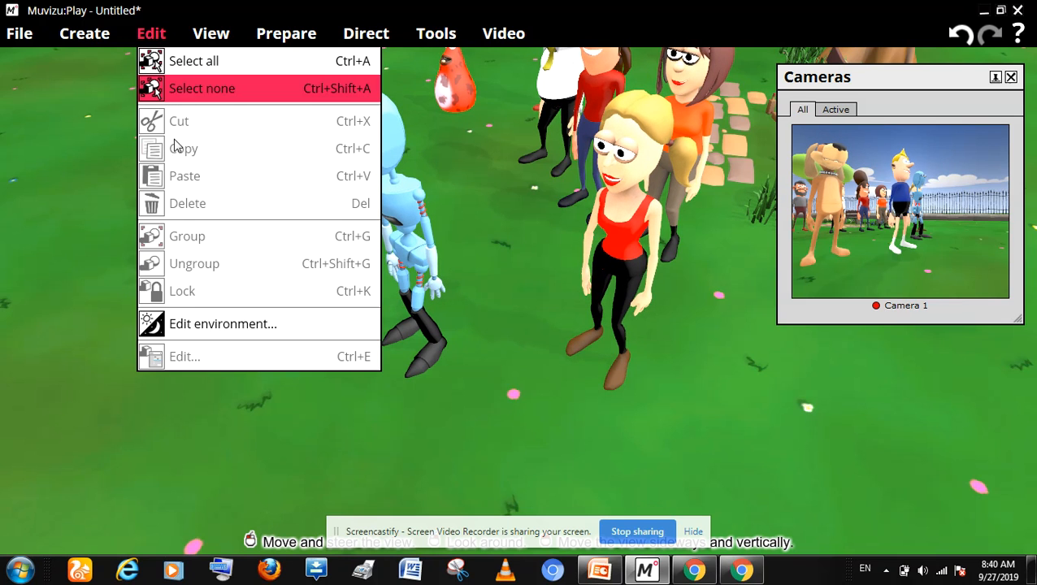
{"action": "mouse_move", "coordinate": [111, 39]}
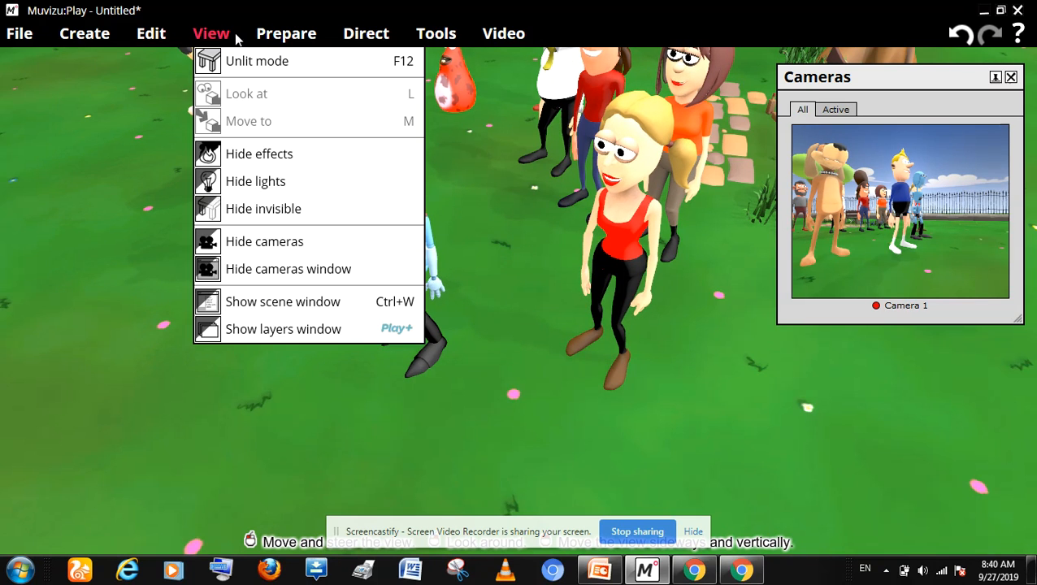
{"action": "mouse_move", "coordinate": [274, 42]}
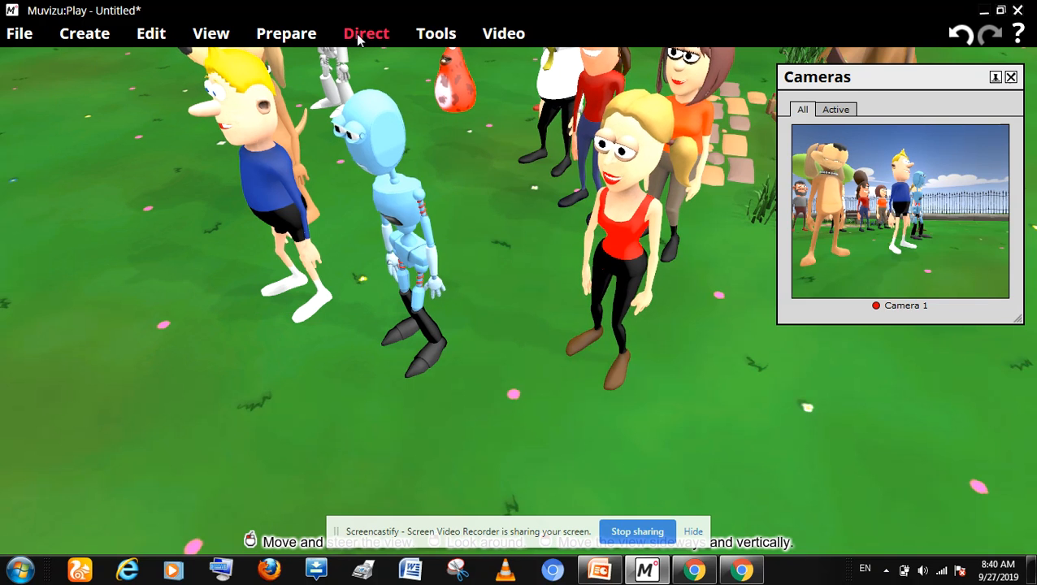
{"action": "mouse_move", "coordinate": [352, 36]}
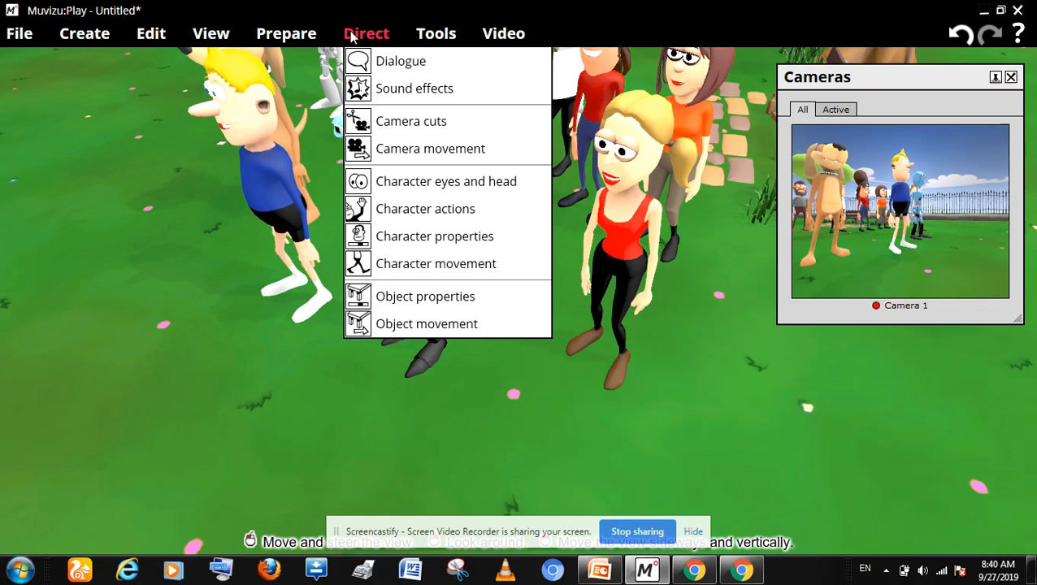
{"action": "left_click", "coordinate": [395, 263]}
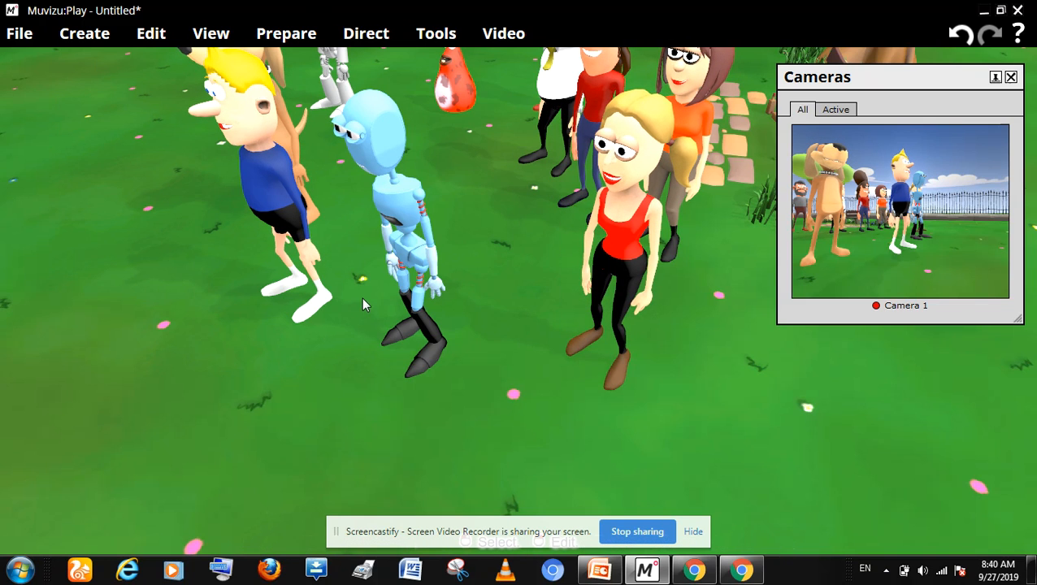
{"action": "left_click", "coordinate": [286, 207]}
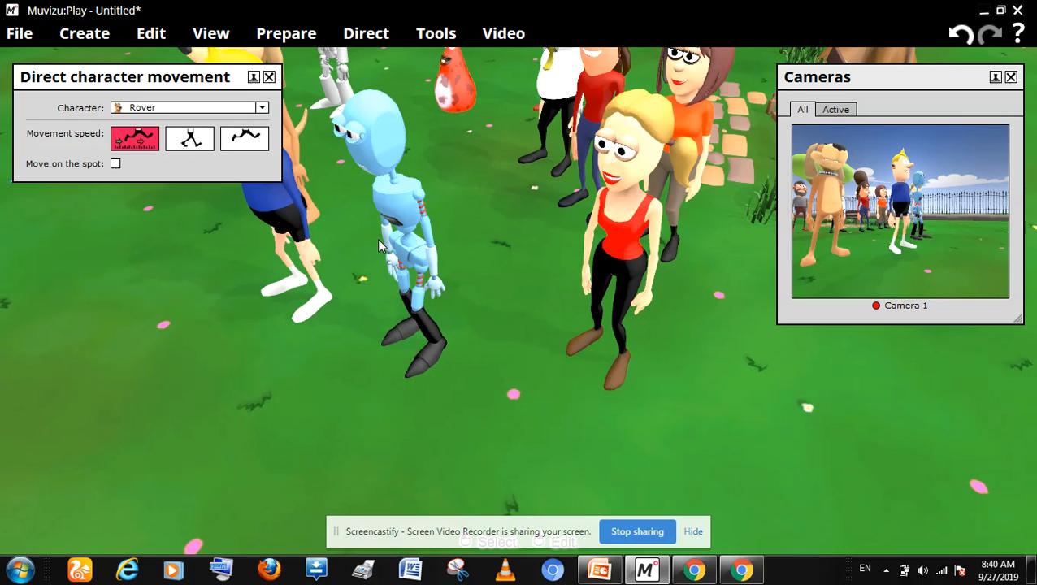
Step: Record Rover walking away from the group until he is out of Camera 1's shot, and end the recording
{"action": "left_click_drag", "start_coordinate": [382, 247], "coordinate": [381, 246]}
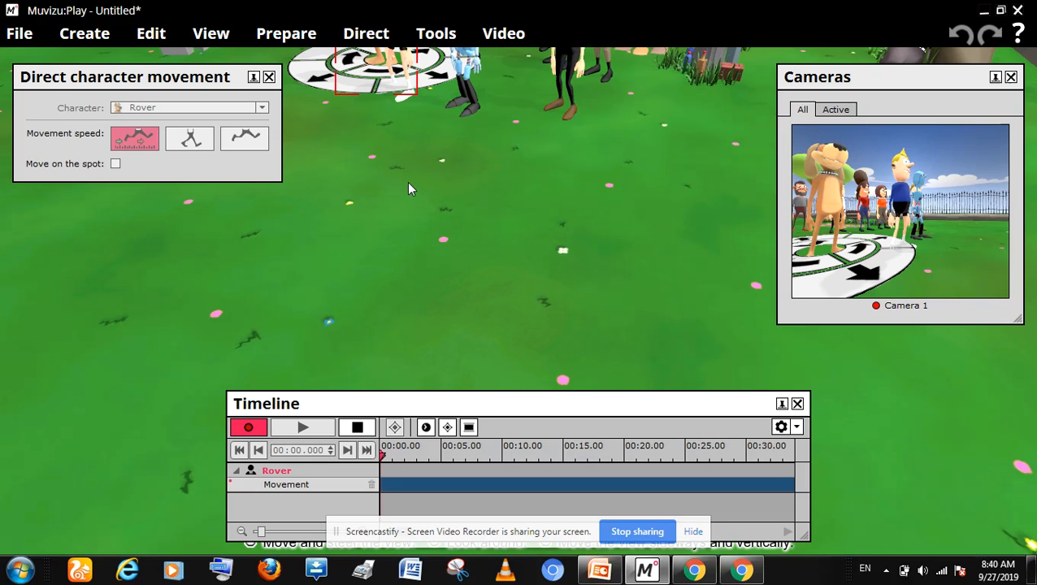
{"action": "left_click", "coordinate": [317, 85]}
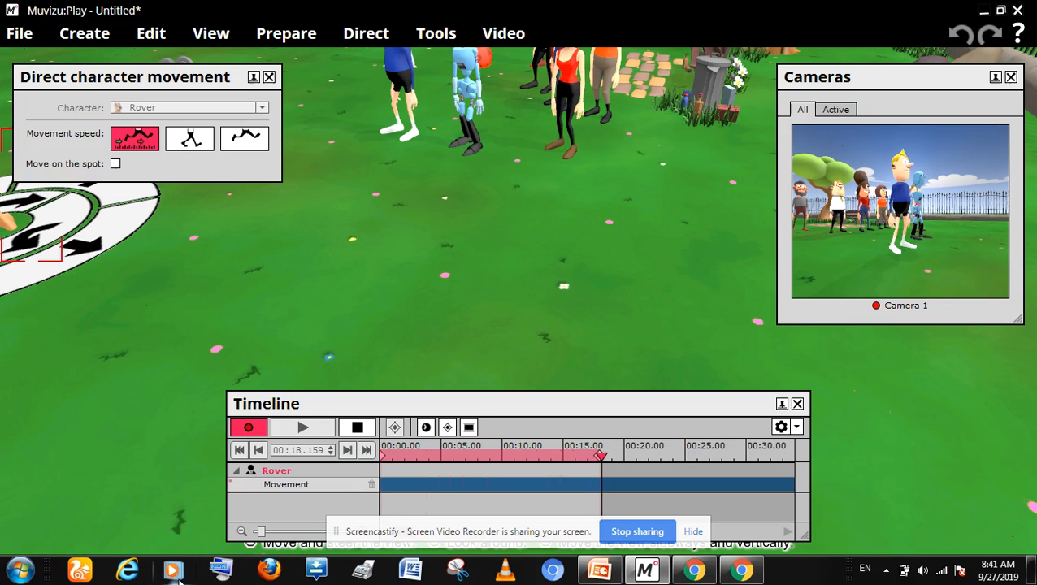
{"action": "left_click", "coordinate": [359, 429]}
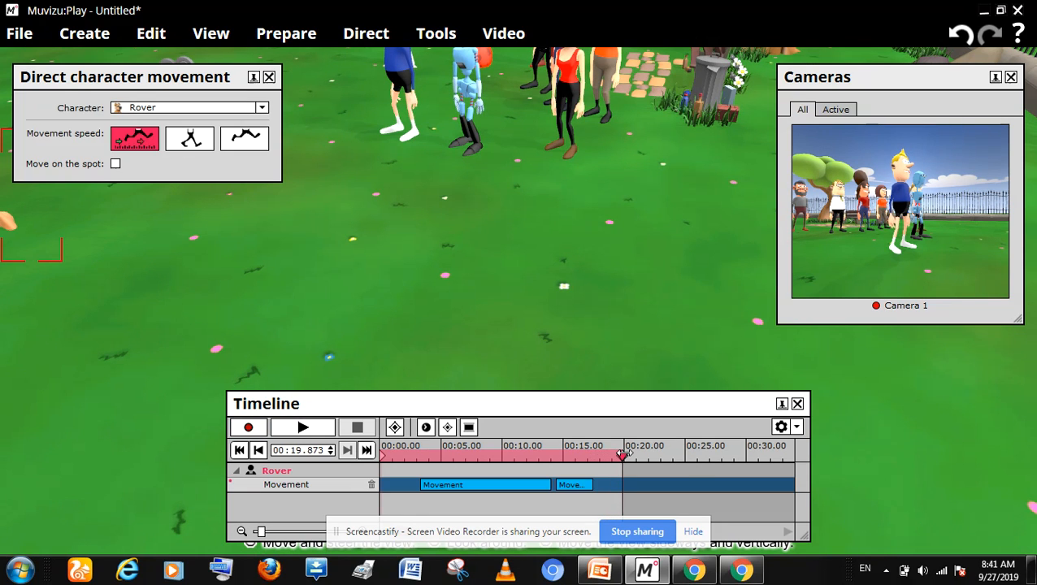
Step: Record Max walking from the group over to Rover, starting from 00:17.125 at the end of Rover's movement, and end the recording
{"action": "left_click", "coordinate": [590, 460]}
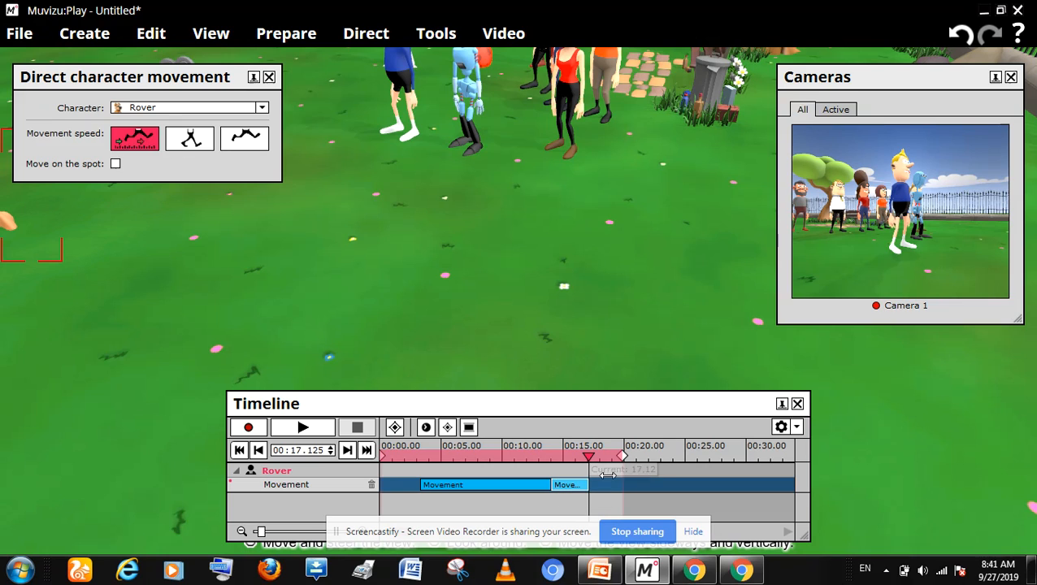
{"action": "left_click", "coordinate": [401, 95]}
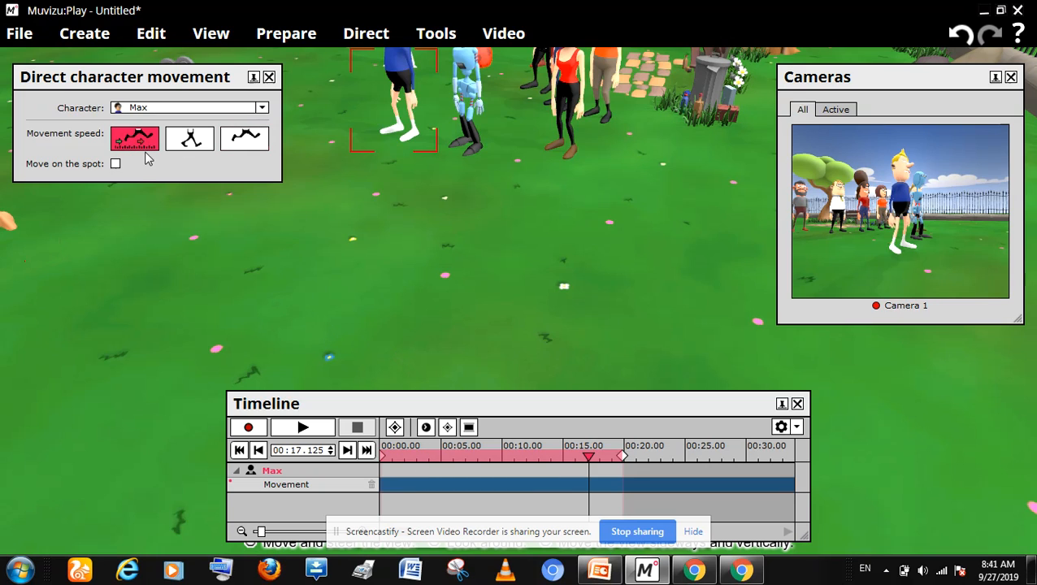
{"action": "left_click", "coordinate": [249, 428]}
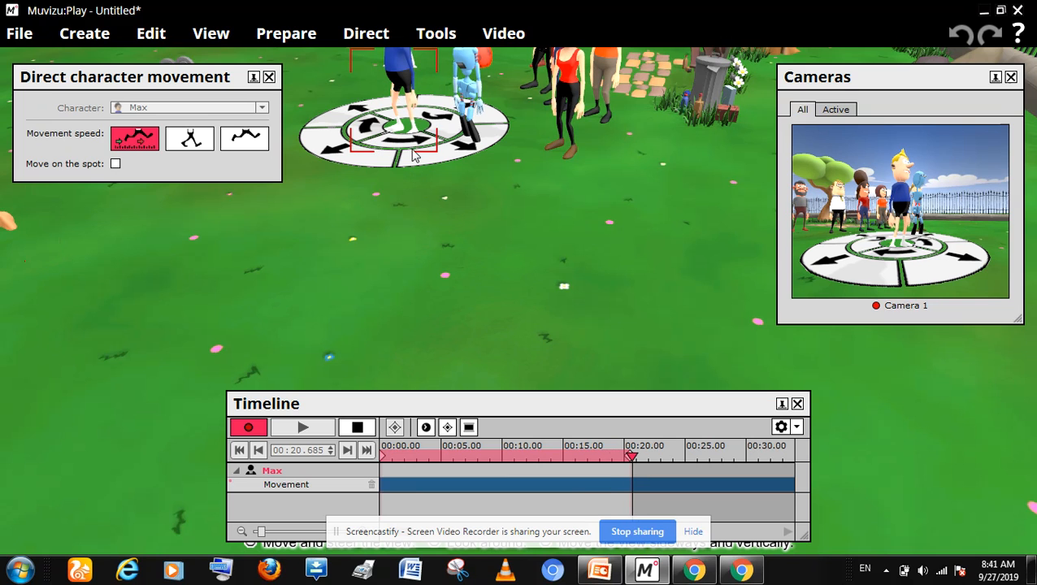
{"action": "mouse_move", "coordinate": [411, 140]}
{"action": "left_mouse_down"}
{"action": "mouse_move", "coordinate": [398, 132]}
{"action": "mouse_move", "coordinate": [409, 145]}
{"action": "left_mouse_up"}
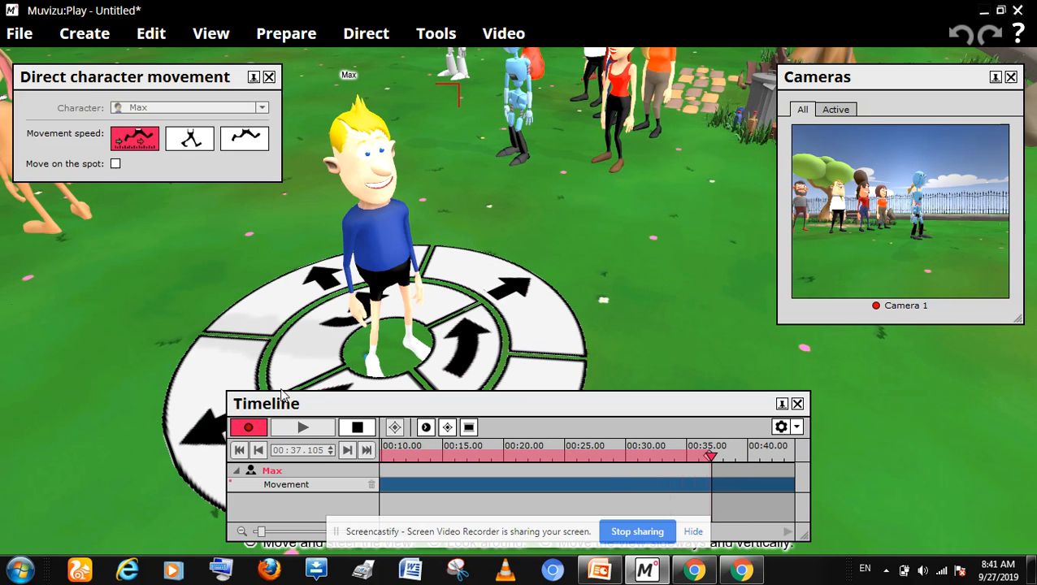
{"action": "left_click", "coordinate": [207, 389]}
{"action": "mouse_move", "coordinate": [205, 388]}
{"action": "left_mouse_down"}
{"action": "mouse_move", "coordinate": [187, 405]}
{"action": "mouse_move", "coordinate": [205, 398]}
{"action": "mouse_move", "coordinate": [13, 282]}
{"action": "left_mouse_up"}
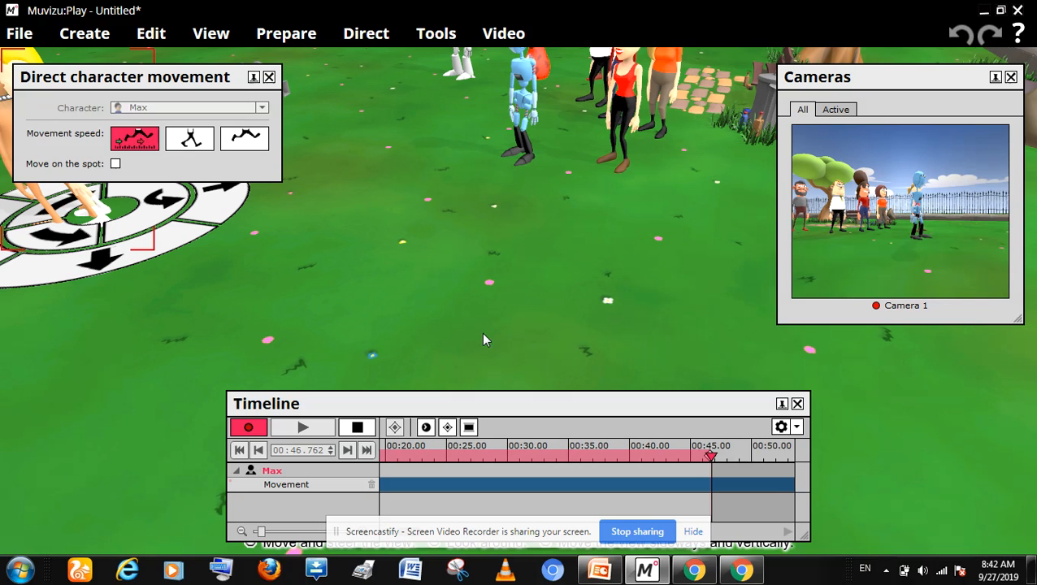
{"action": "left_click", "coordinate": [358, 428]}
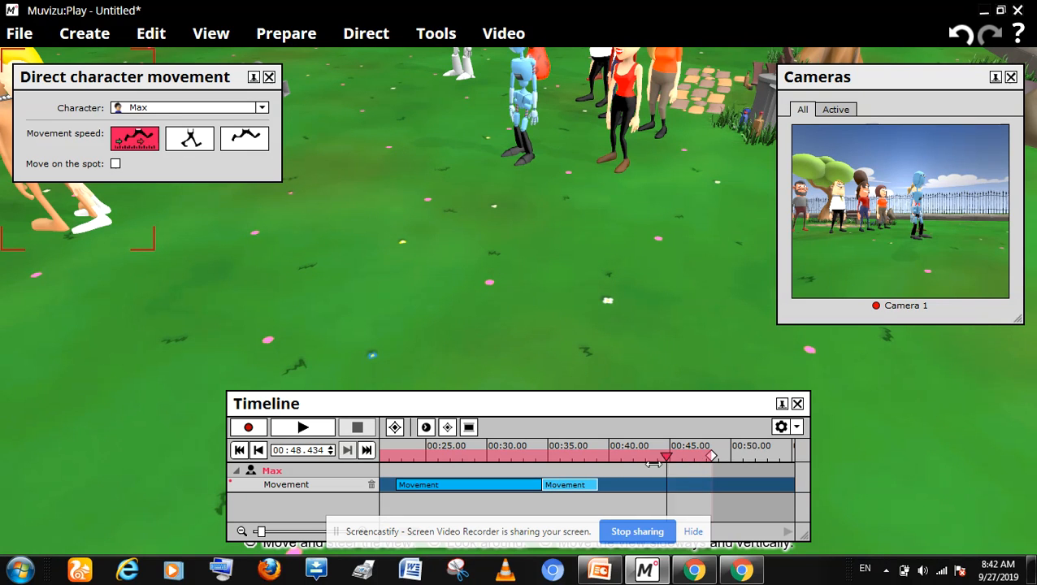
Step: Try to record a directed movement for Rosie, starting from 00:39.046 at the end of Max's movement, and end the recording
{"action": "left_click_drag", "start_coordinate": [652, 463], "coordinate": [597, 476]}
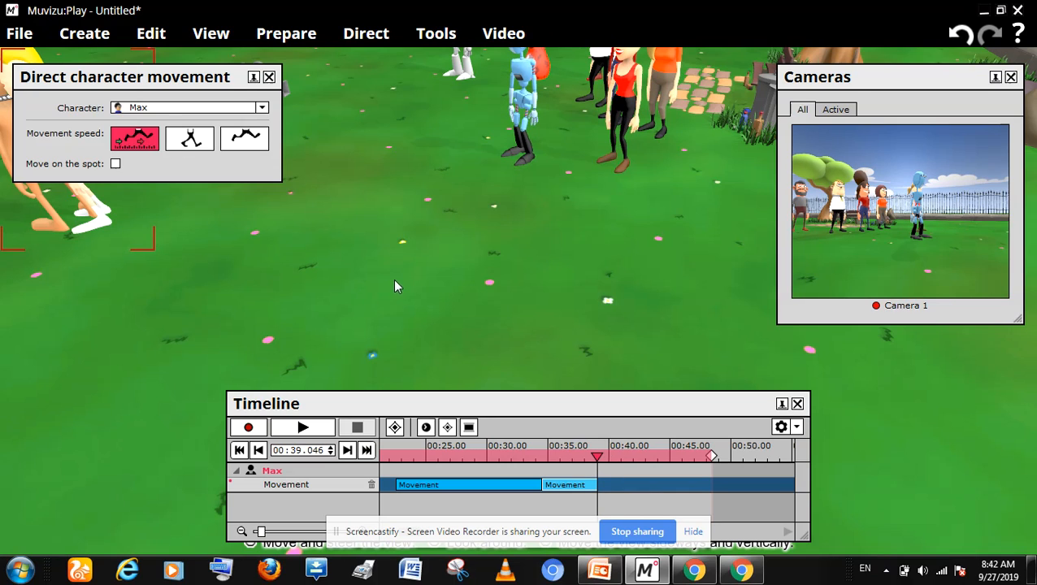
{"action": "left_click", "coordinate": [523, 109]}
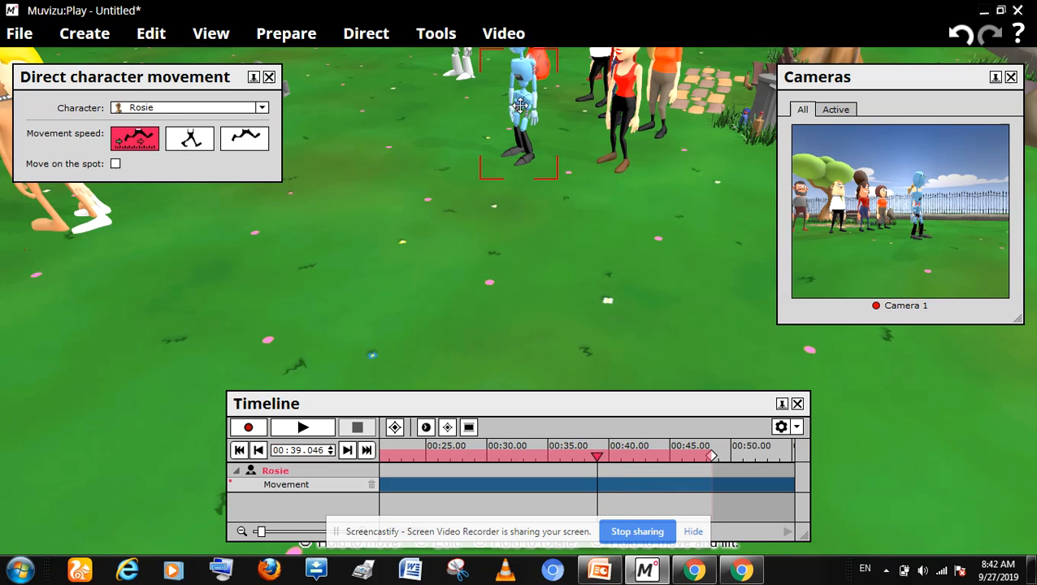
{"action": "left_click", "coordinate": [142, 143]}
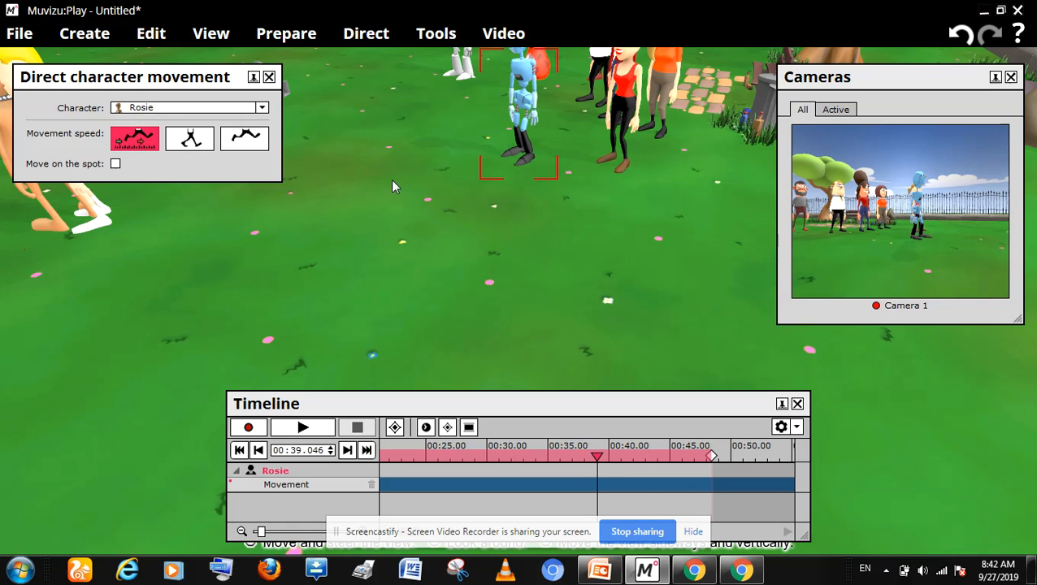
{"action": "left_click", "coordinate": [249, 428]}
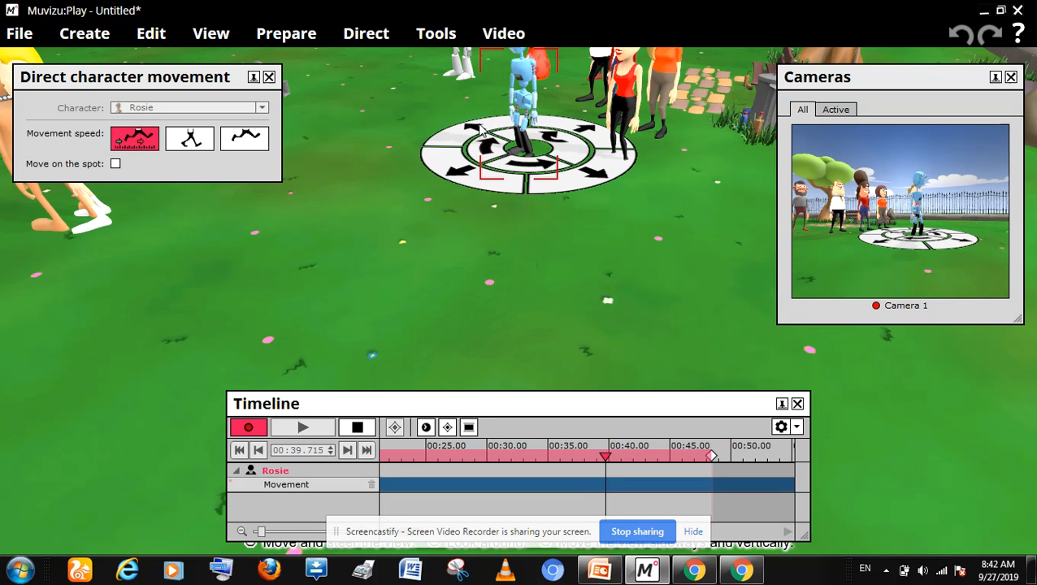
{"action": "mouse_move", "coordinate": [456, 114]}
{"action": "left_mouse_down"}
{"action": "mouse_move", "coordinate": [463, 107]}
{"action": "mouse_move", "coordinate": [444, 121]}
{"action": "mouse_move", "coordinate": [460, 115]}
{"action": "mouse_move", "coordinate": [442, 107]}
{"action": "mouse_move", "coordinate": [455, 113]}
{"action": "left_mouse_up"}
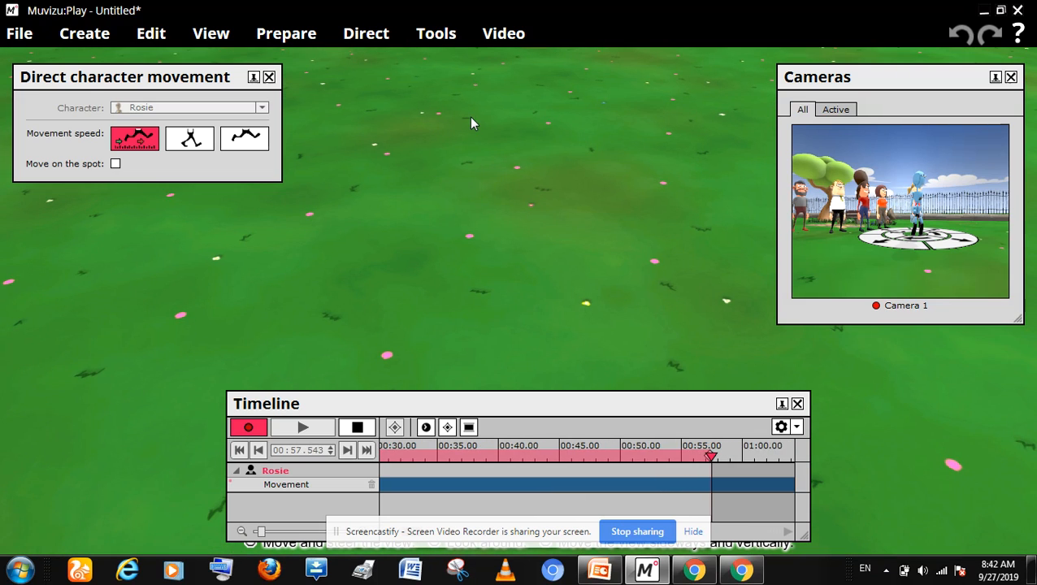
{"action": "left_click", "coordinate": [357, 427]}
Step: Look over the whole park from above to check where the characters stand relative to each other and the fence
{"action": "scroll", "coordinate": [733, 295], "scroll_direction": "down", "scroll_amount": 10}
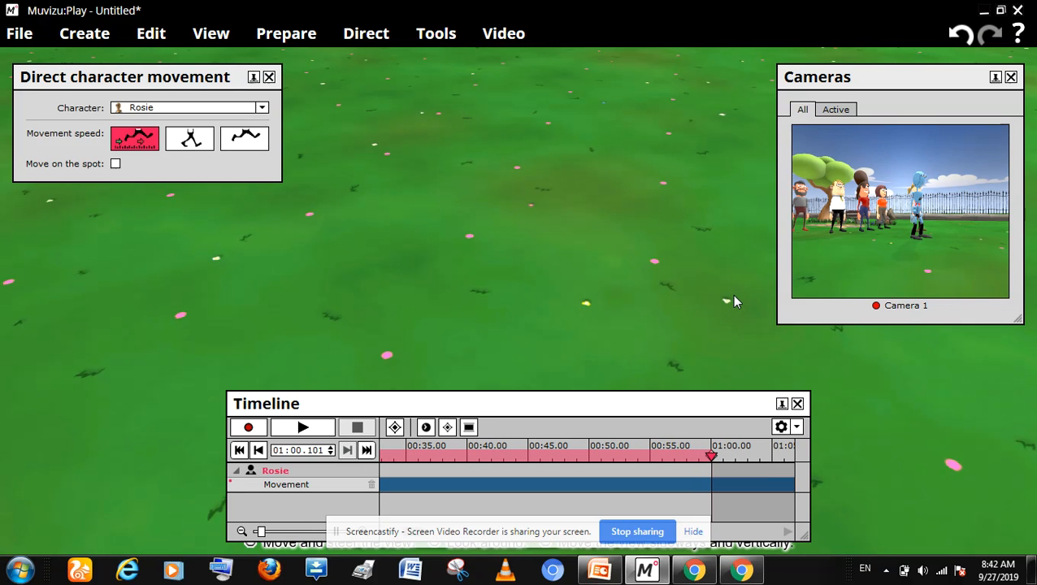
{"action": "scroll", "coordinate": [734, 295], "scroll_direction": "down", "scroll_amount": 5}
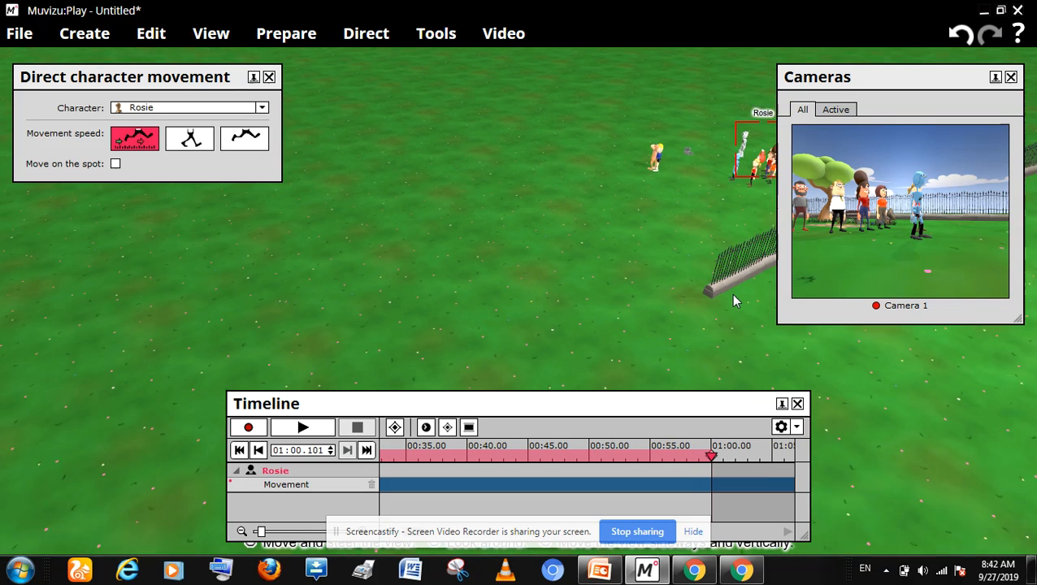
{"action": "left_click", "coordinate": [631, 231]}
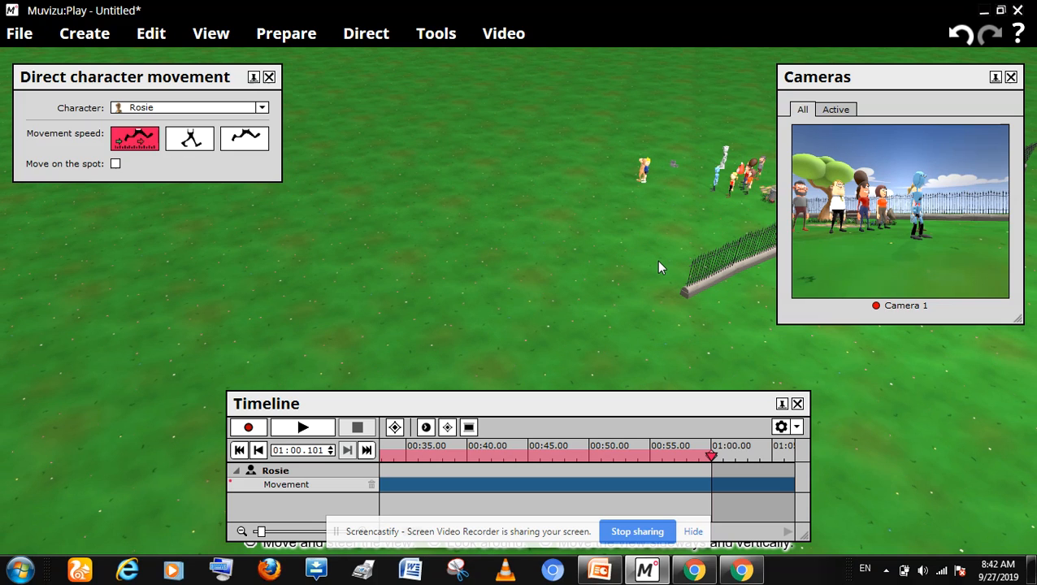
{"action": "key", "text": "Right"}
{"action": "key", "text": "Right"}
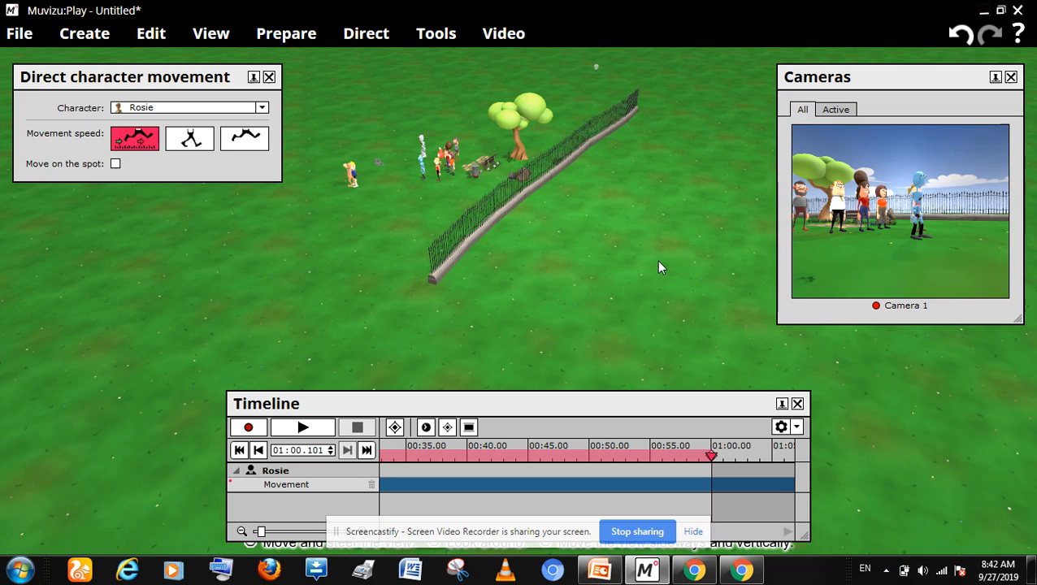
{"action": "key", "text": "Left"}
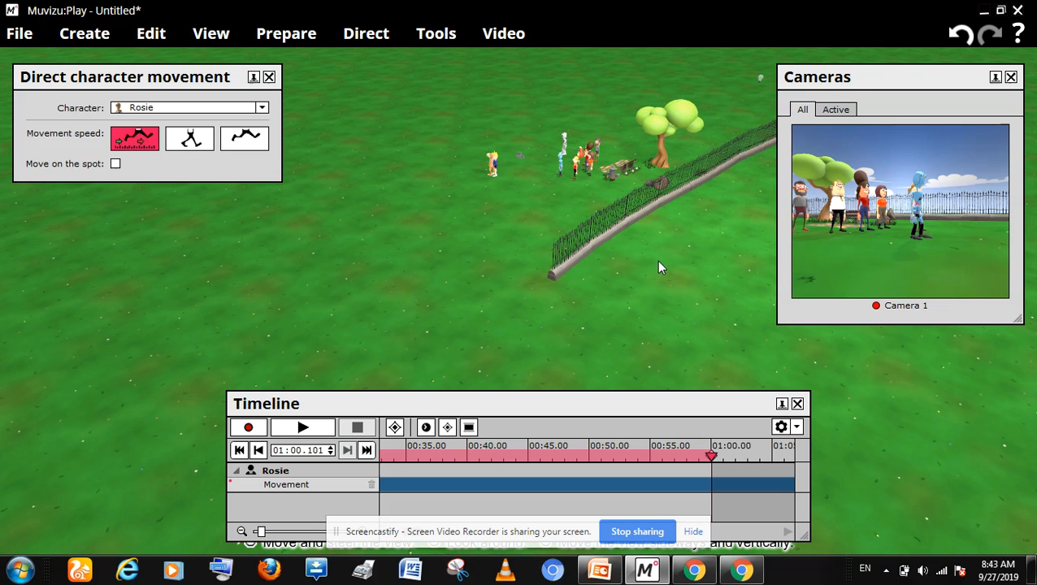
{"action": "key", "text": "Left"}
{"action": "key", "text": "Left"}
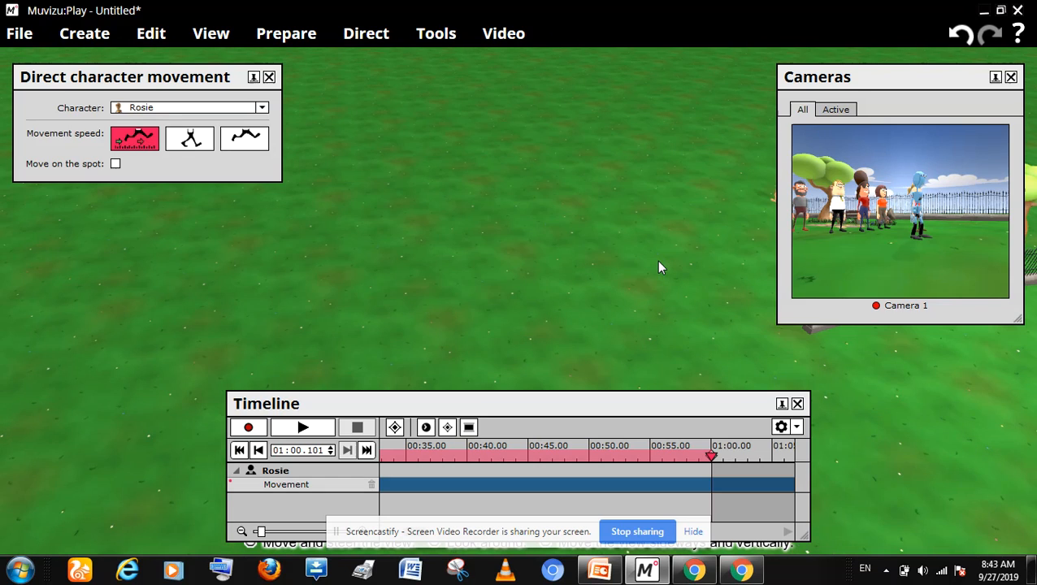
{"action": "key", "text": "Right"}
{"action": "key", "text": "Up"}
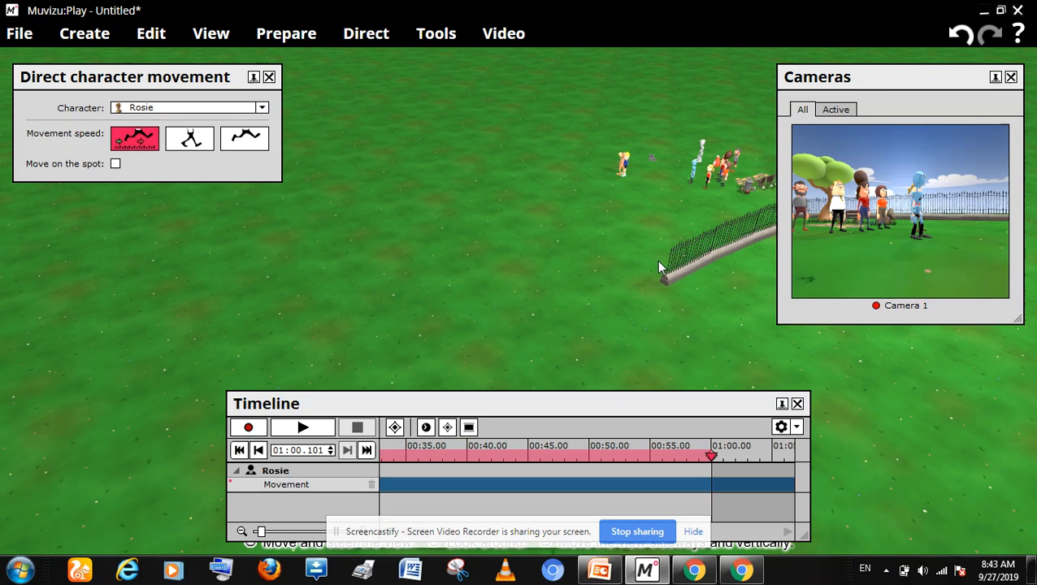
{"action": "key", "text": "Up"}
{"action": "key", "text": "Up"}
{"action": "key", "text": "Up"}
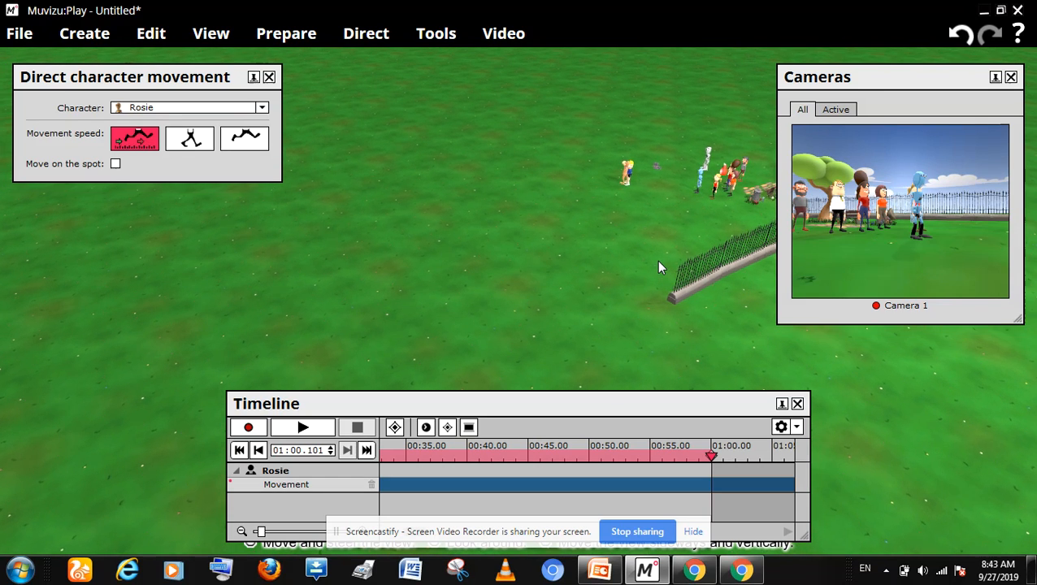
{"action": "key", "text": "Up"}
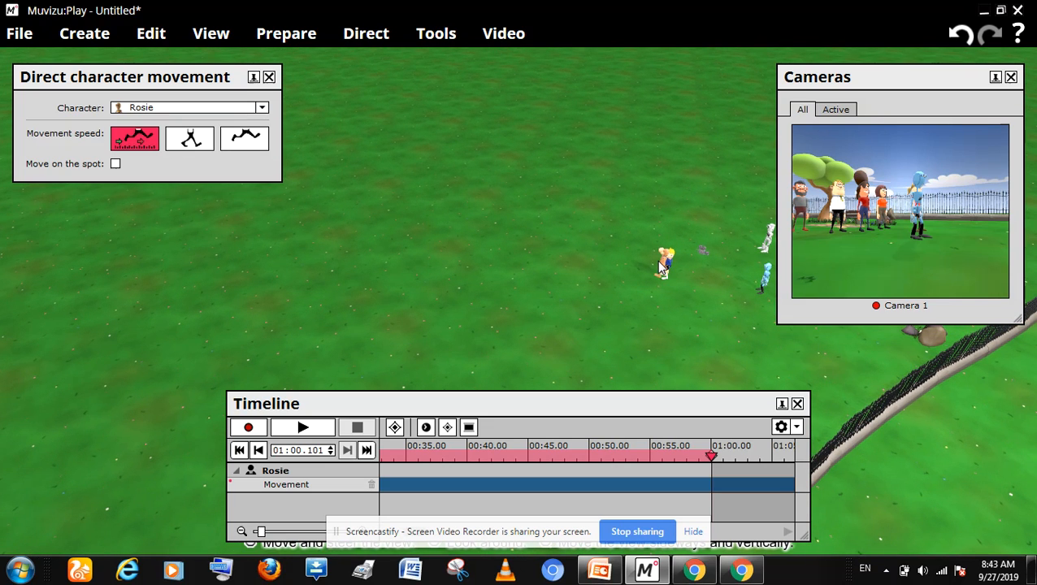
{"action": "key", "text": "Right"}
{"action": "key", "text": "Right"}
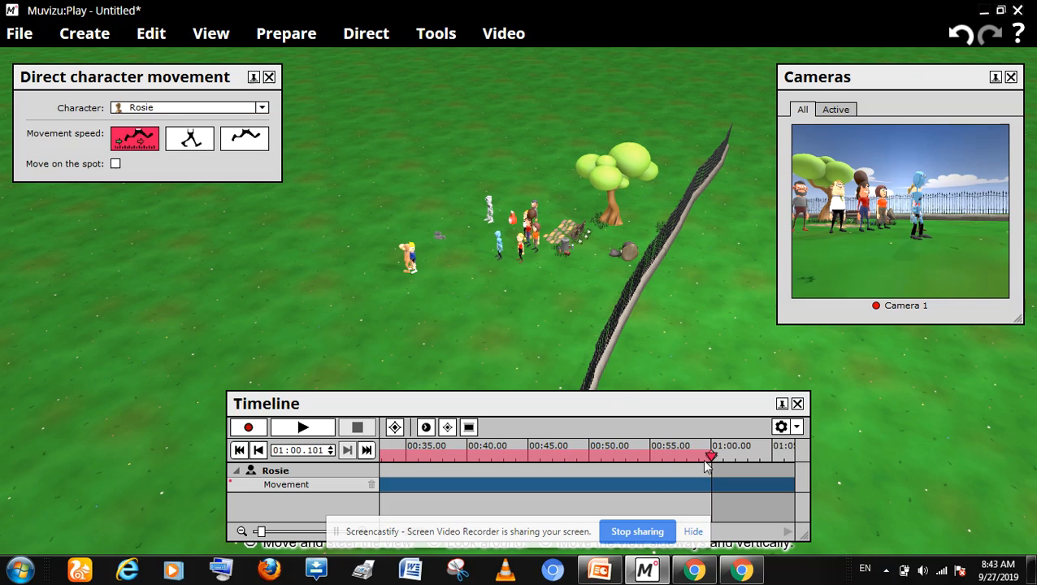
Step: Record Bender walking from behind the group towards Rover and Max, starting from 00:31.338, and end the recording
{"action": "left_click_drag", "start_coordinate": [711, 456], "coordinate": [678, 457]}
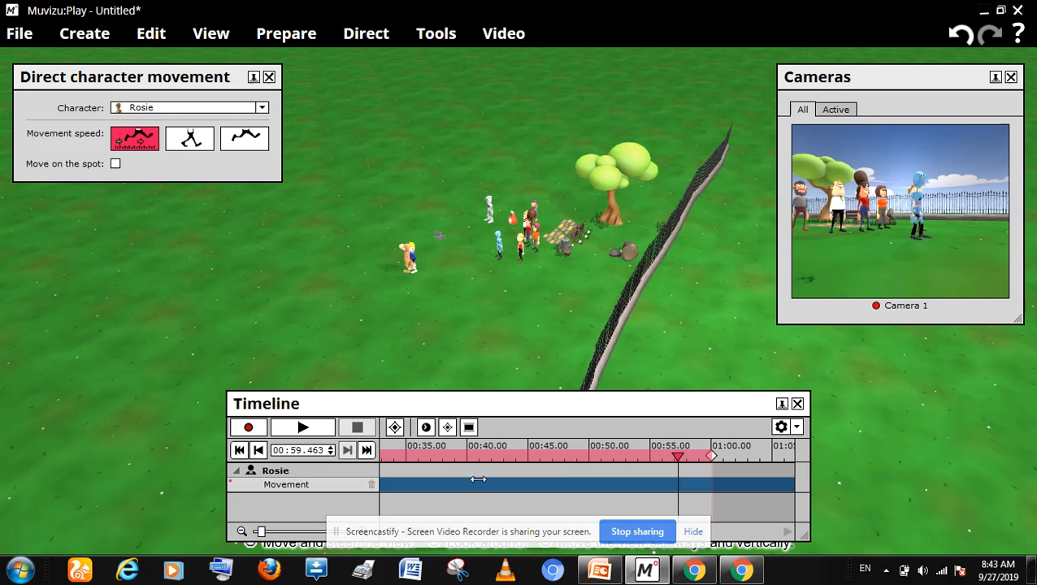
{"action": "left_click_drag", "start_coordinate": [468, 479], "coordinate": [469, 479]}
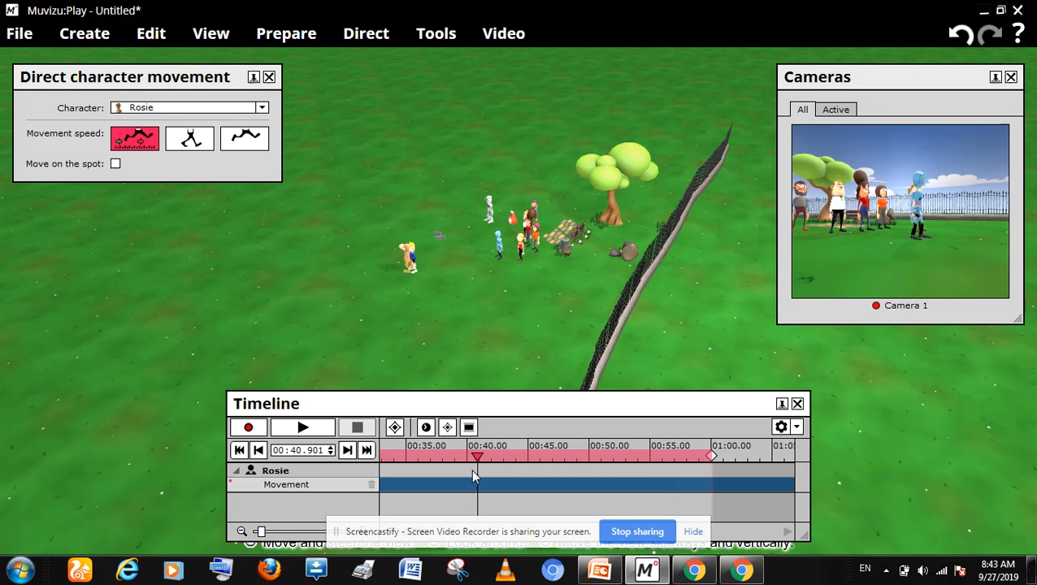
{"action": "mouse_move", "coordinate": [406, 457]}
{"action": "left_mouse_down"}
{"action": "mouse_move", "coordinate": [370, 459]}
{"action": "mouse_move", "coordinate": [399, 472]}
{"action": "left_mouse_up"}
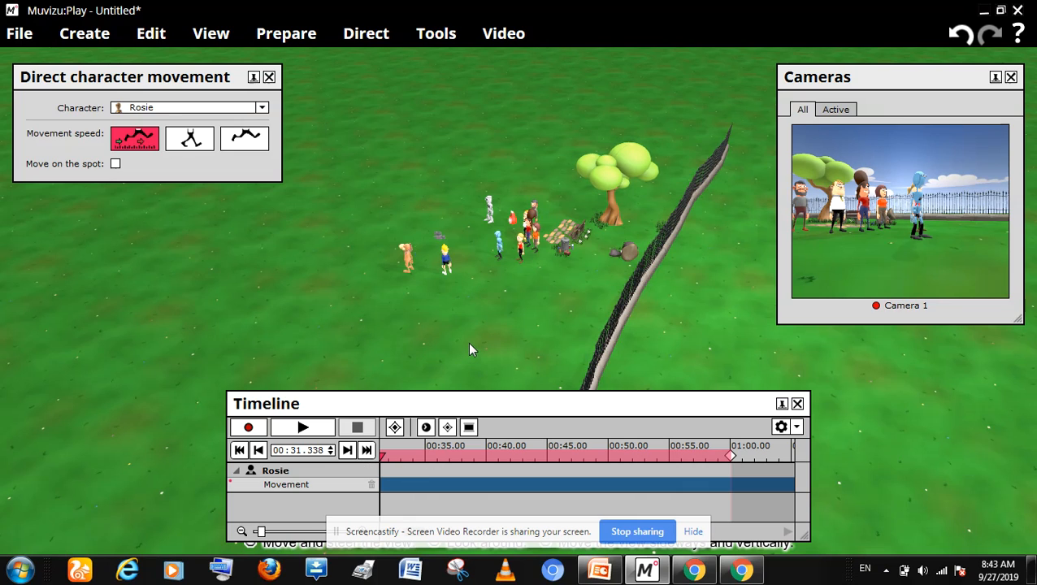
{"action": "left_click", "coordinate": [489, 205]}
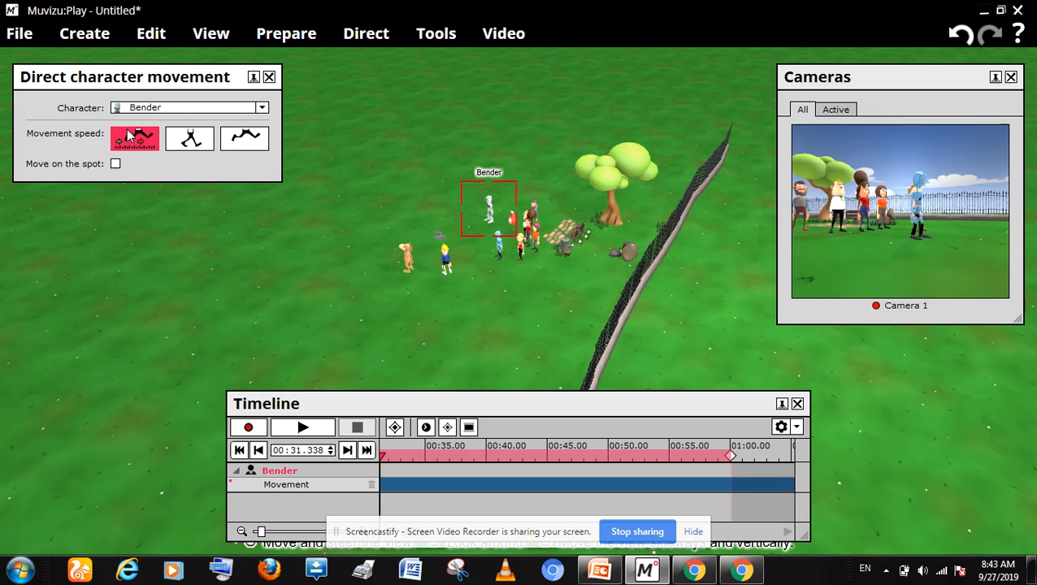
{"action": "left_click", "coordinate": [248, 427]}
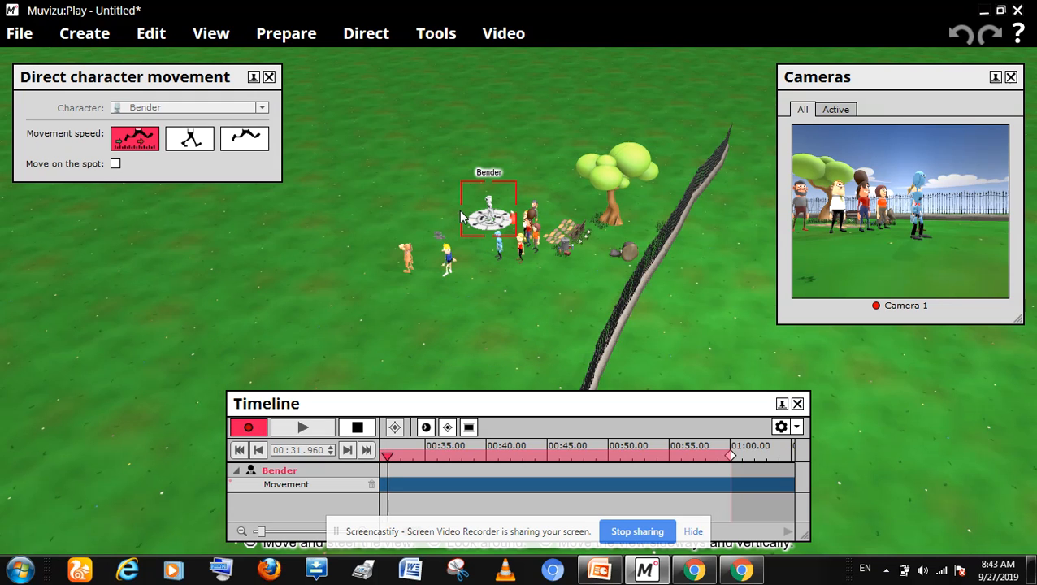
{"action": "left_click_drag", "start_coordinate": [462, 217], "coordinate": [471, 203]}
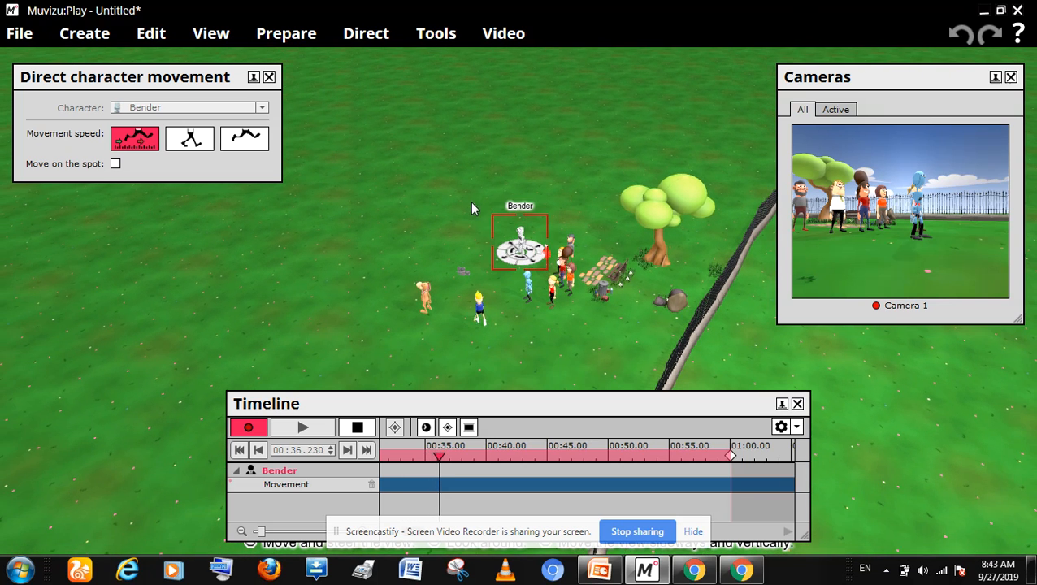
{"action": "mouse_move", "coordinate": [487, 258]}
{"action": "left_mouse_down"}
{"action": "mouse_move", "coordinate": [469, 268]}
{"action": "mouse_move", "coordinate": [528, 285]}
{"action": "mouse_move", "coordinate": [589, 321]}
{"action": "mouse_move", "coordinate": [611, 320]}
{"action": "mouse_move", "coordinate": [602, 362]}
{"action": "mouse_move", "coordinate": [592, 336]}
{"action": "mouse_move", "coordinate": [593, 353]}
{"action": "mouse_move", "coordinate": [609, 351]}
{"action": "mouse_move", "coordinate": [594, 358]}
{"action": "mouse_move", "coordinate": [615, 328]}
{"action": "mouse_move", "coordinate": [584, 351]}
{"action": "mouse_move", "coordinate": [590, 359]}
{"action": "mouse_move", "coordinate": [578, 363]}
{"action": "mouse_move", "coordinate": [592, 366]}
{"action": "mouse_move", "coordinate": [568, 405]}
{"action": "mouse_move", "coordinate": [619, 353]}
{"action": "mouse_move", "coordinate": [593, 353]}
{"action": "mouse_move", "coordinate": [595, 370]}
{"action": "mouse_move", "coordinate": [595, 361]}
{"action": "mouse_move", "coordinate": [508, 404]}
{"action": "left_mouse_up"}
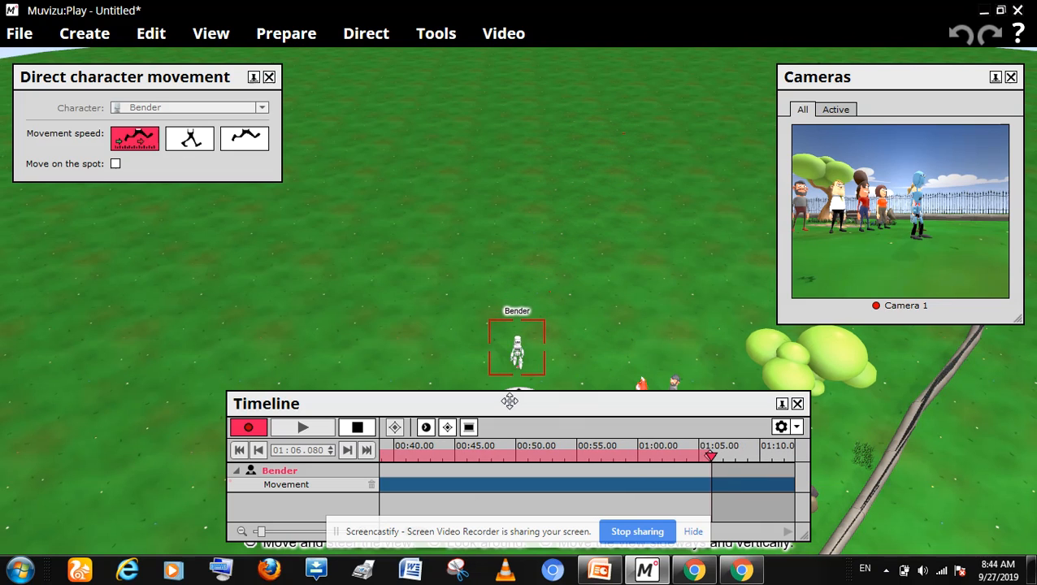
{"action": "left_click", "coordinate": [357, 428]}
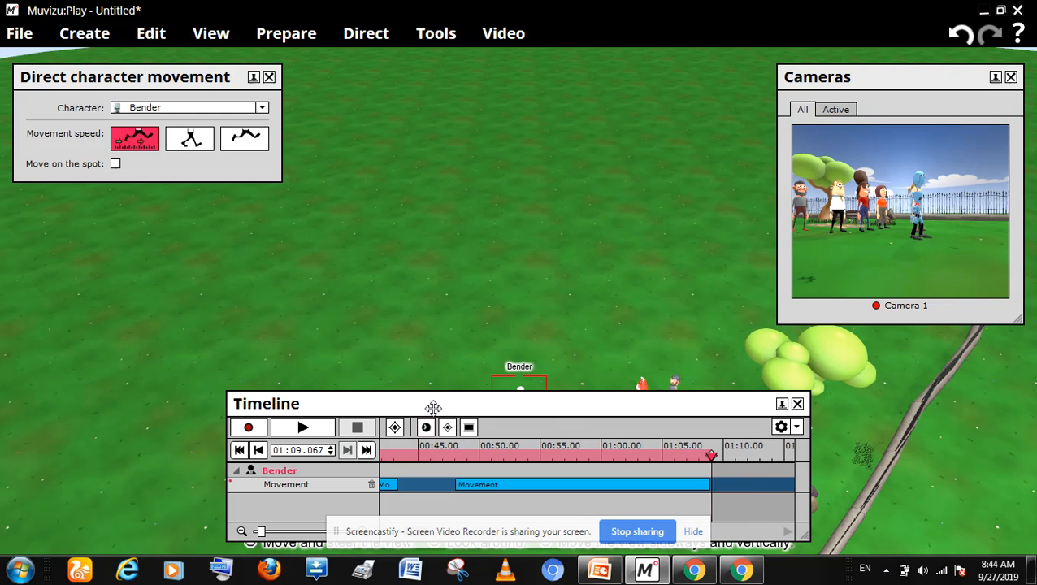
Step: Reposition the Timeline window clear of the characters and set the playhead to 01:03.740 near the end of Bender's movement
{"action": "left_click_drag", "start_coordinate": [433, 407], "coordinate": [919, 414]}
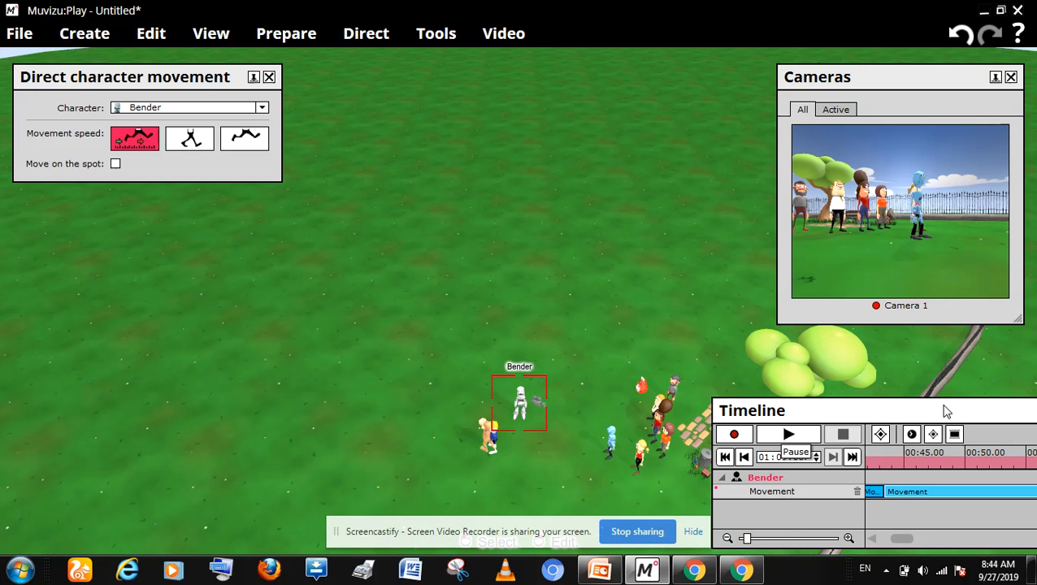
{"action": "left_click_drag", "start_coordinate": [947, 410], "coordinate": [890, 123]}
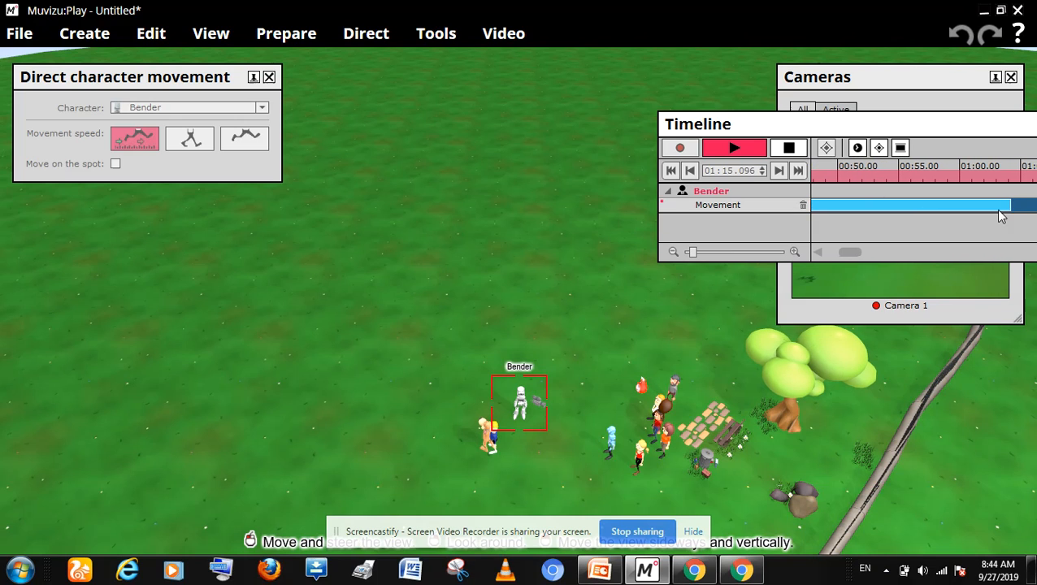
{"action": "left_click", "coordinate": [789, 147]}
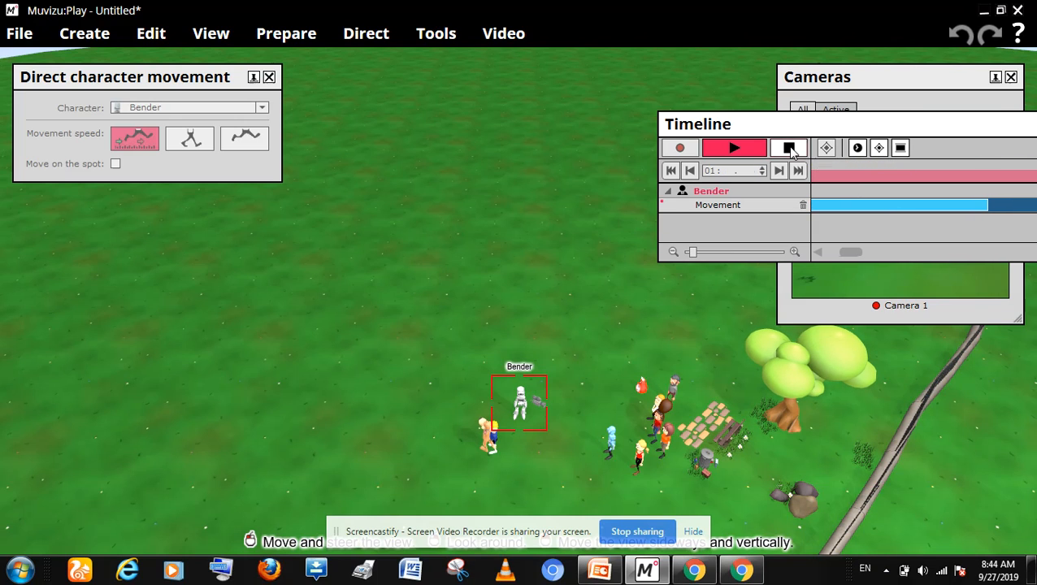
{"action": "left_click", "coordinate": [787, 150]}
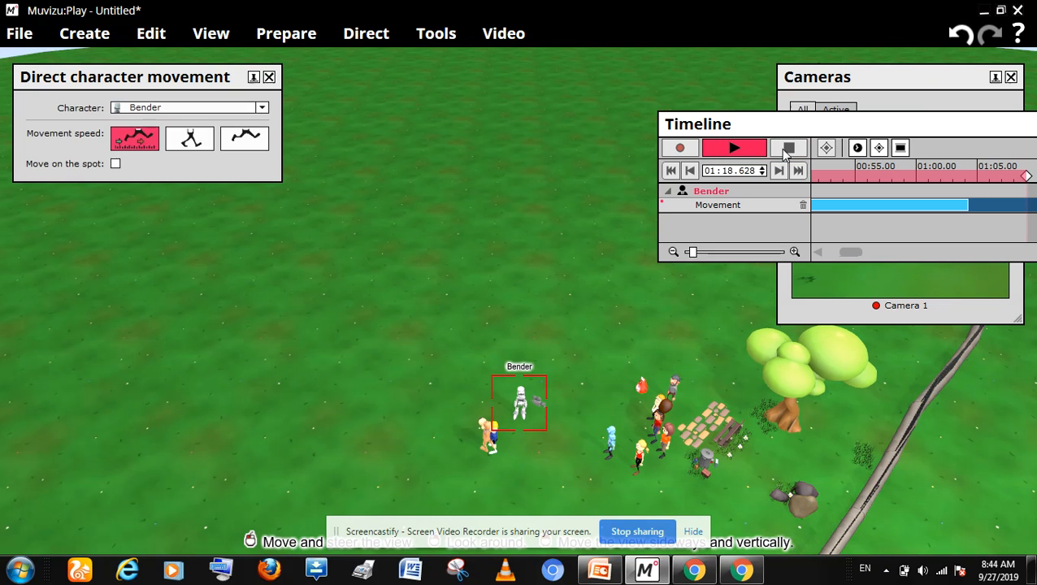
{"action": "left_click_drag", "start_coordinate": [879, 132], "coordinate": [716, 112]}
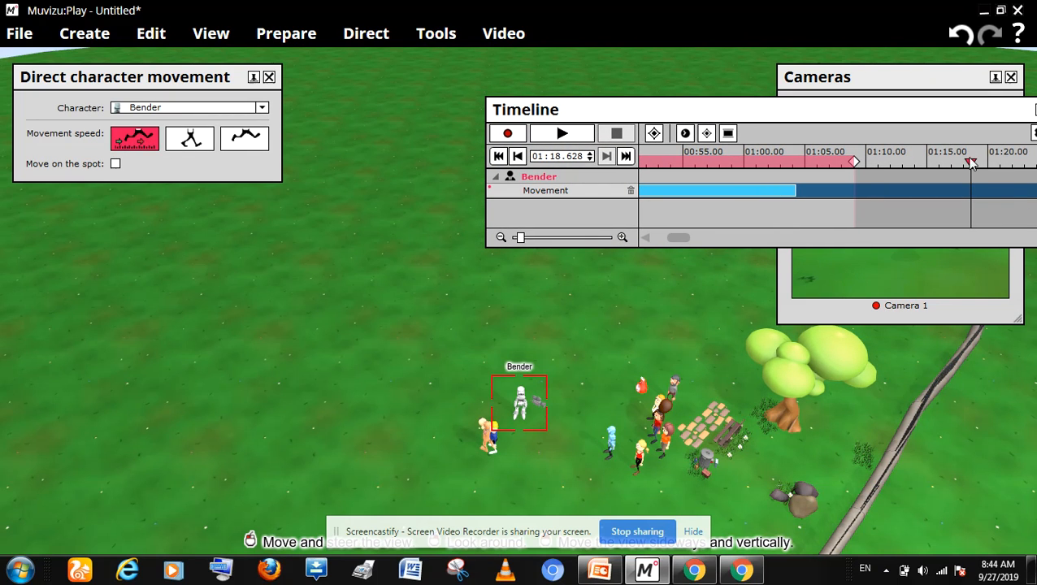
{"action": "left_click_drag", "start_coordinate": [969, 163], "coordinate": [855, 163]}
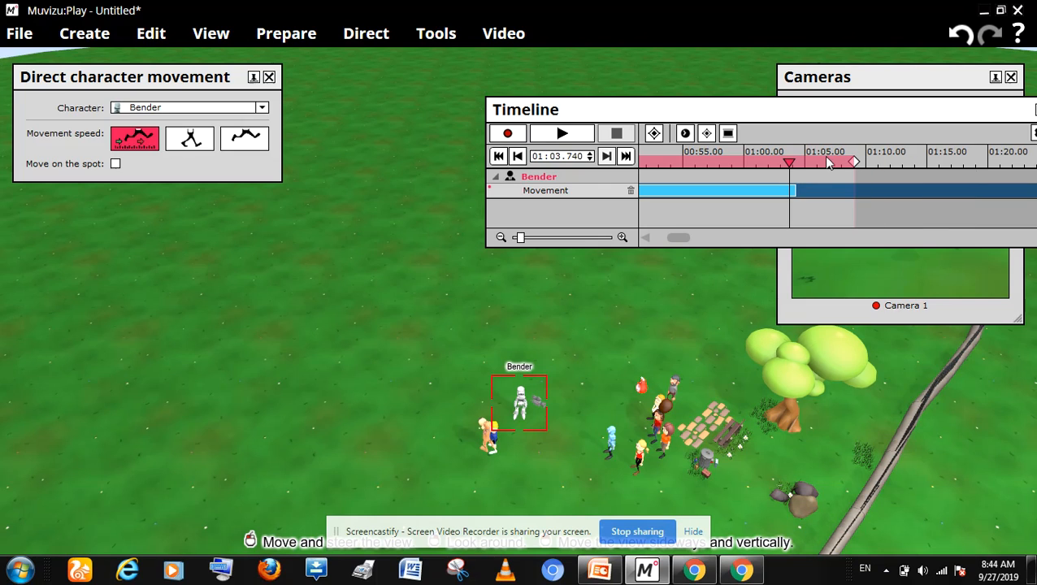
Step: Record Alex moving from behind the group out past the fence, starting from 01:04.365, and end the recording
{"action": "left_click_drag", "start_coordinate": [793, 162], "coordinate": [797, 162]}
{"action": "left_click_drag", "start_coordinate": [838, 114], "coordinate": [990, 119]}
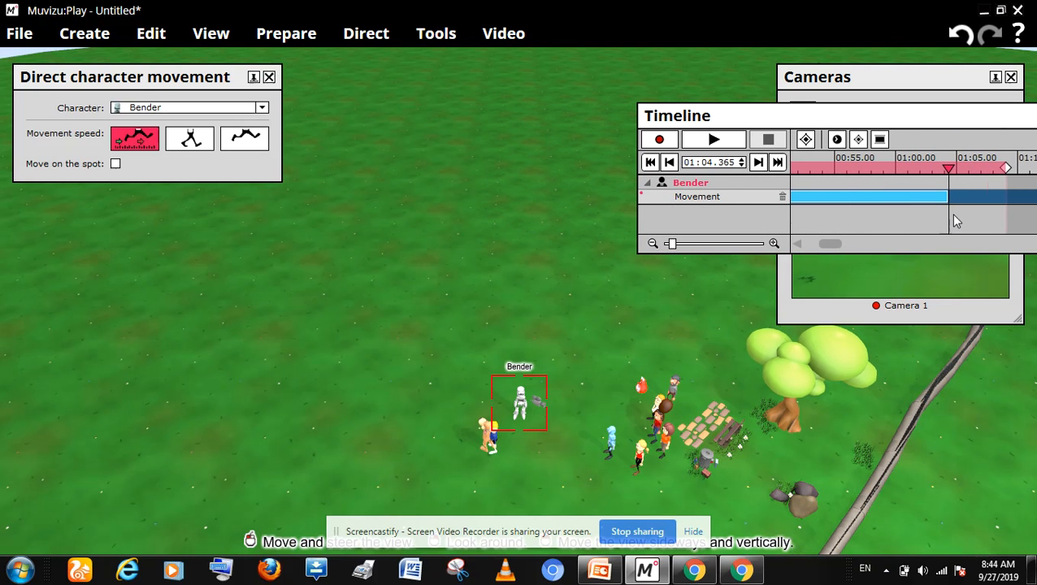
{"action": "left_click", "coordinate": [673, 375]}
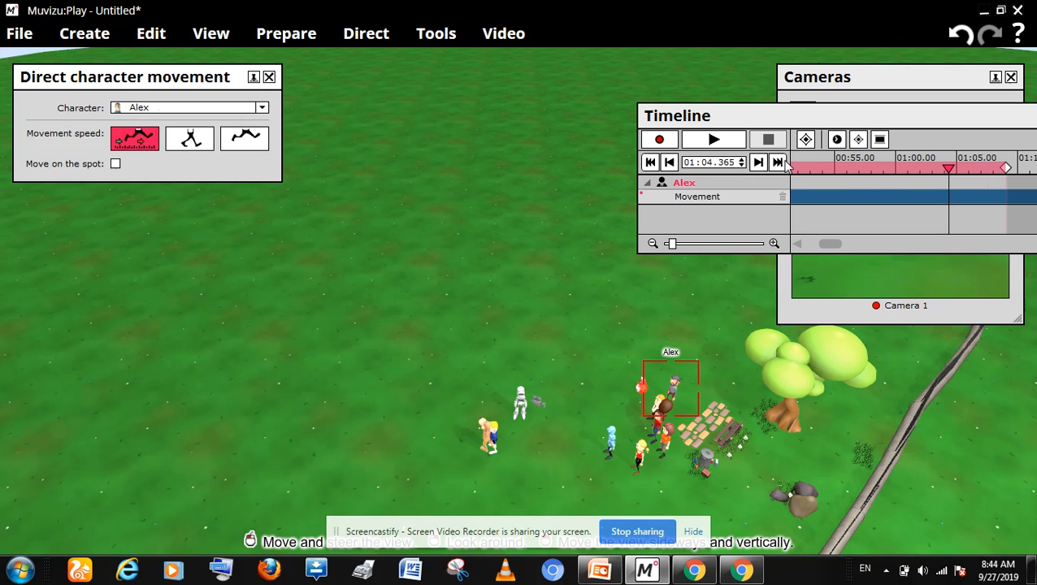
{"action": "left_click", "coordinate": [660, 140]}
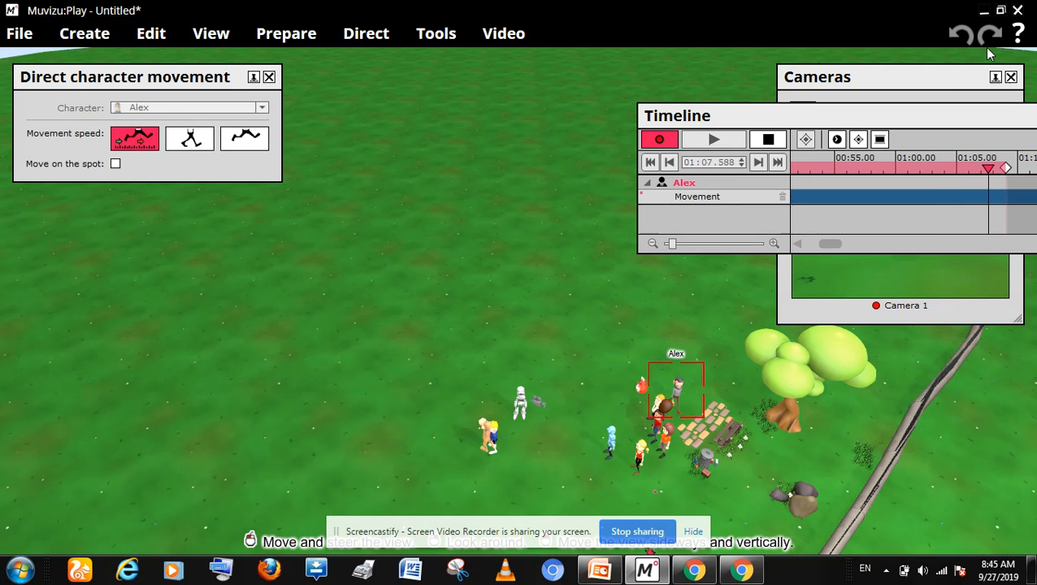
{"action": "key", "text": "Down"}
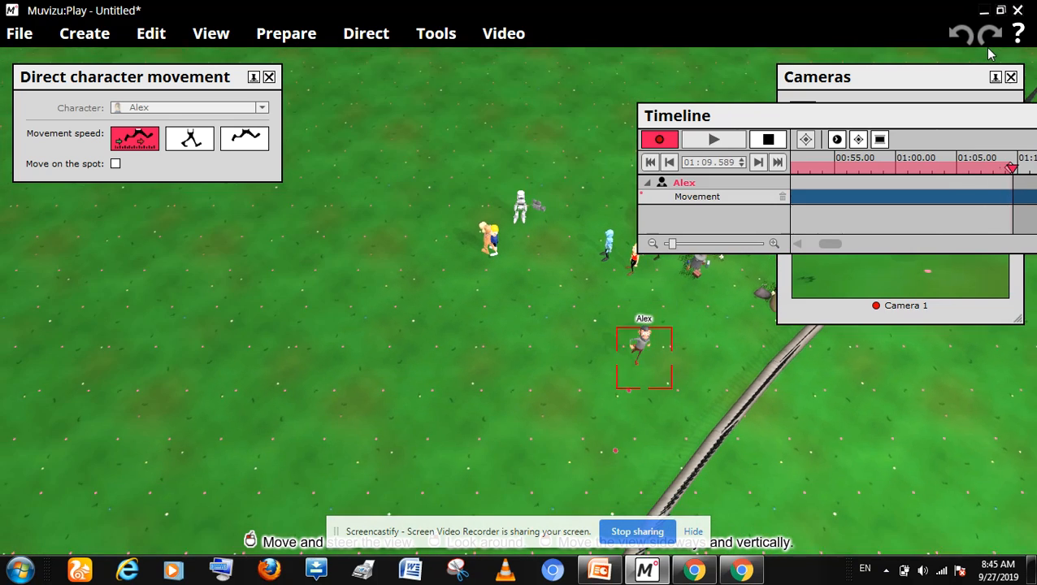
{"action": "right_click_drag", "start_coordinate": [988, 49], "coordinate": [976, 49]}
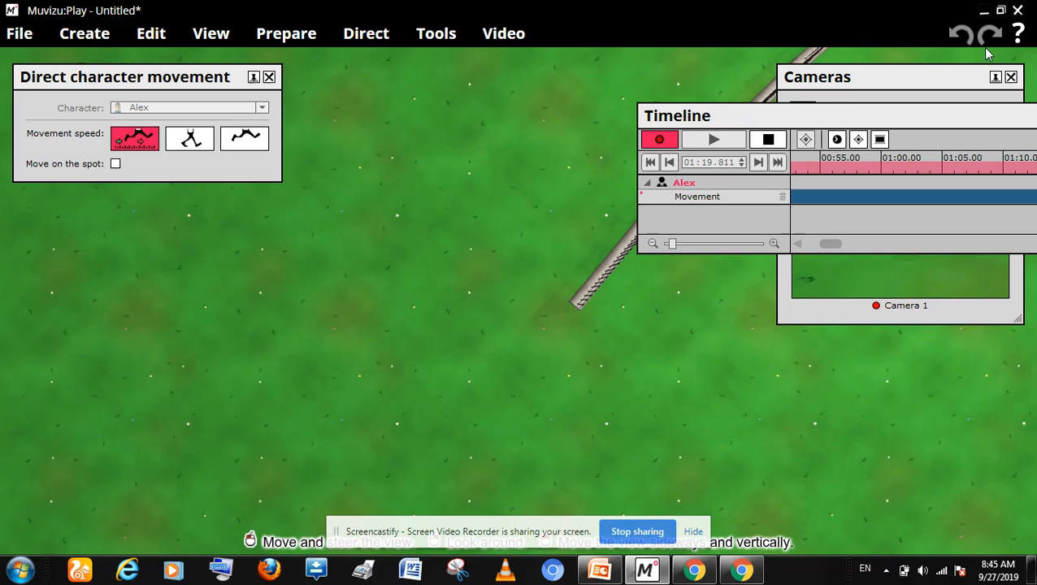
{"action": "left_click", "coordinate": [767, 143]}
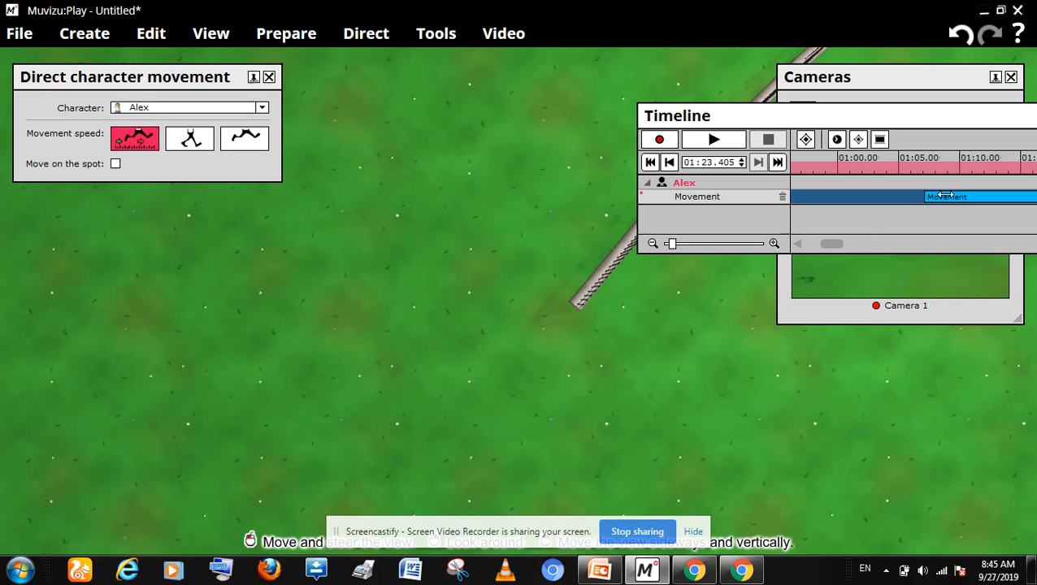
Step: Shift Alex's movement clip earlier to start at about 00:55 and reposition the Timeline window clear of the camera preview
{"action": "left_click_drag", "start_coordinate": [944, 196], "coordinate": [785, 201]}
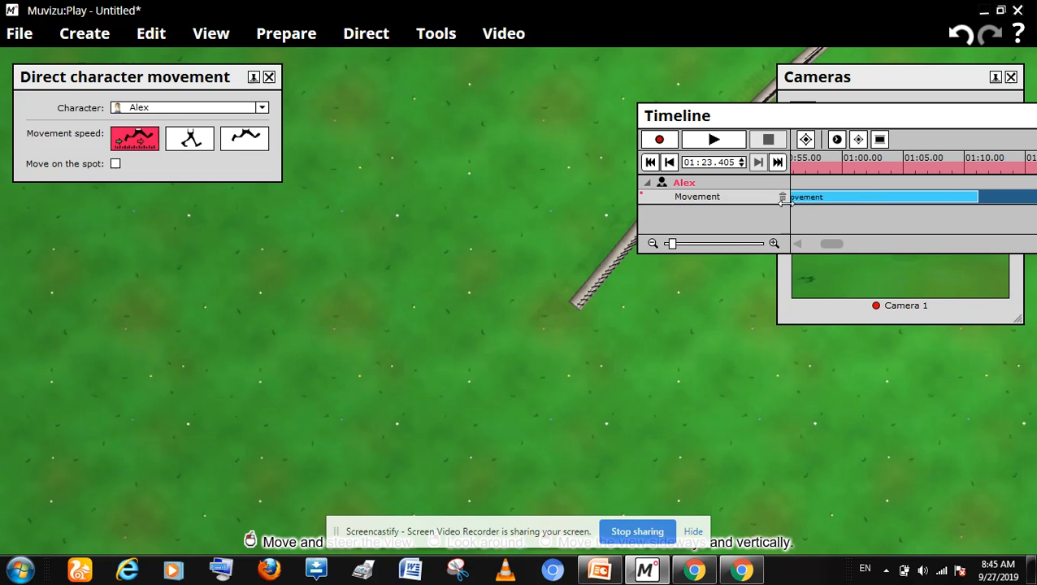
{"action": "left_click_drag", "start_coordinate": [863, 115], "coordinate": [970, 319]}
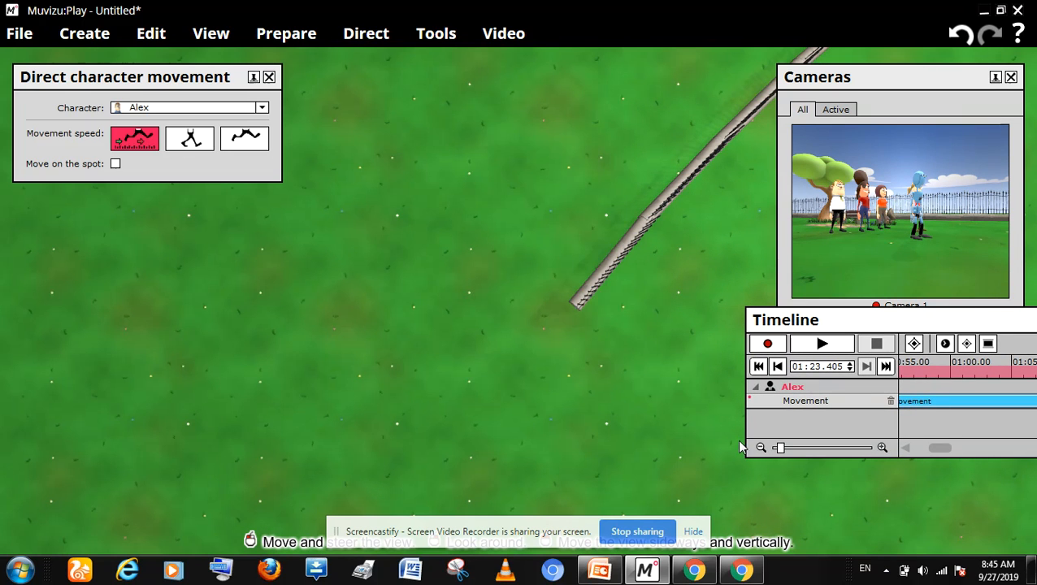
Step: Try to record a directed movement for Brian, starting from 01:23.405, and end the recording
{"action": "left_click_drag", "start_coordinate": [730, 440], "coordinate": [713, 430]}
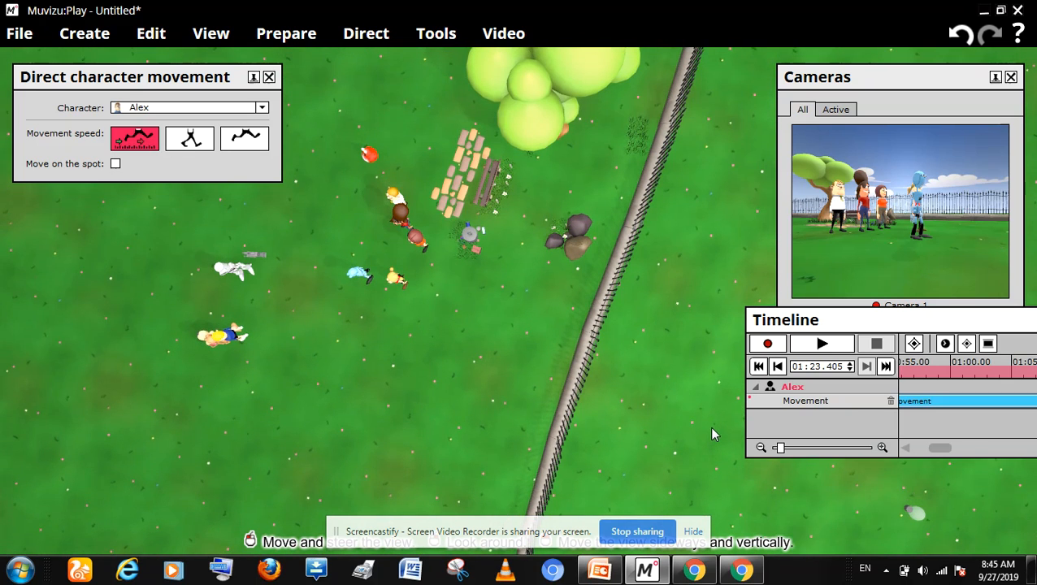
{"action": "left_click", "coordinate": [368, 155]}
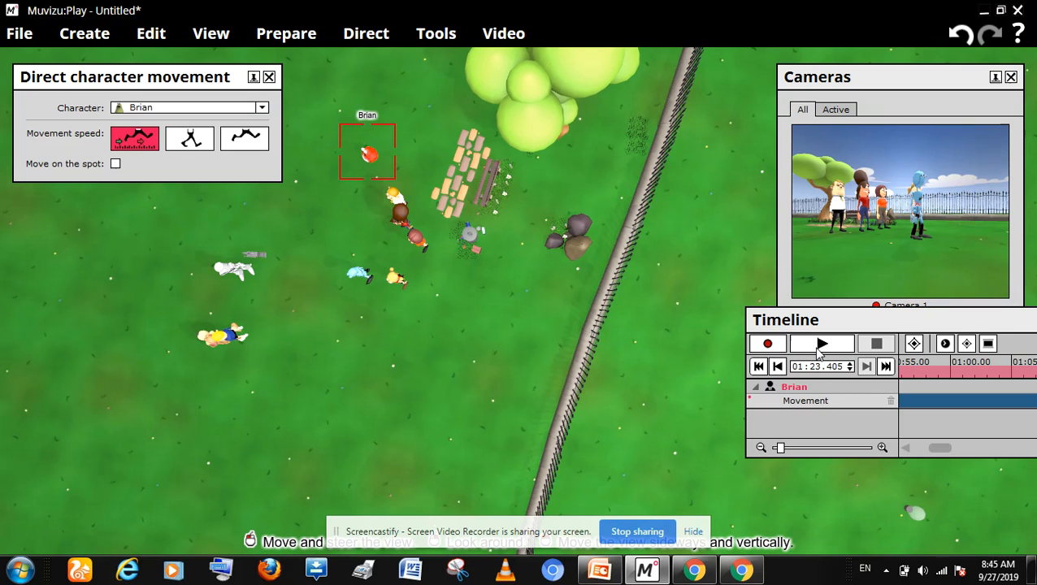
{"action": "left_click", "coordinate": [779, 346]}
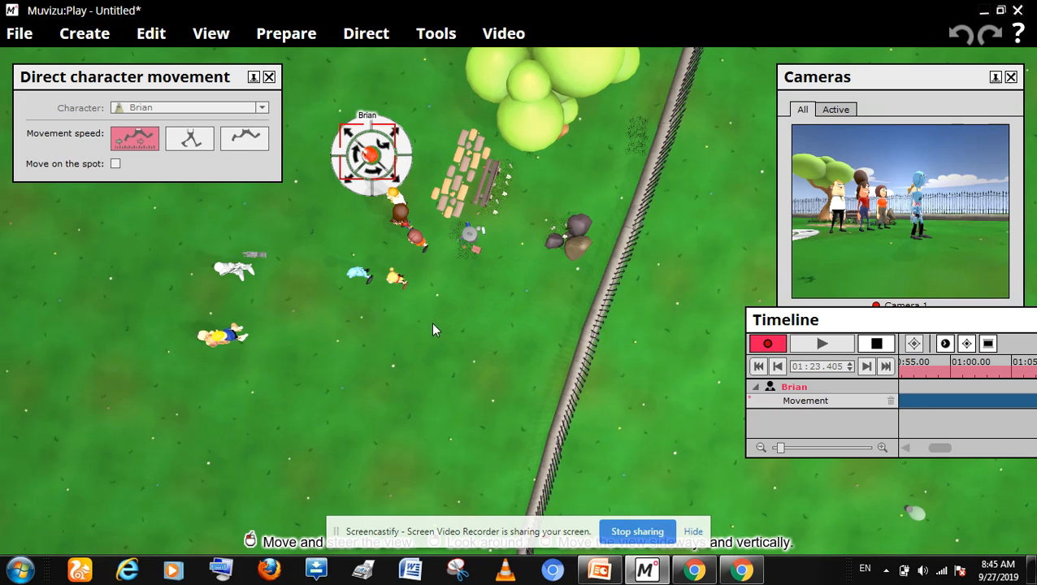
{"action": "mouse_move", "coordinate": [432, 324]}
{"action": "left_mouse_down"}
{"action": "mouse_move", "coordinate": [433, 282]}
{"action": "mouse_move", "coordinate": [420, 269]}
{"action": "mouse_move", "coordinate": [433, 274]}
{"action": "mouse_move", "coordinate": [431, 287]}
{"action": "mouse_move", "coordinate": [417, 282]}
{"action": "mouse_move", "coordinate": [452, 276]}
{"action": "mouse_move", "coordinate": [423, 292]}
{"action": "mouse_move", "coordinate": [433, 287]}
{"action": "mouse_move", "coordinate": [422, 278]}
{"action": "mouse_move", "coordinate": [434, 280]}
{"action": "mouse_move", "coordinate": [427, 272]}
{"action": "left_mouse_up"}
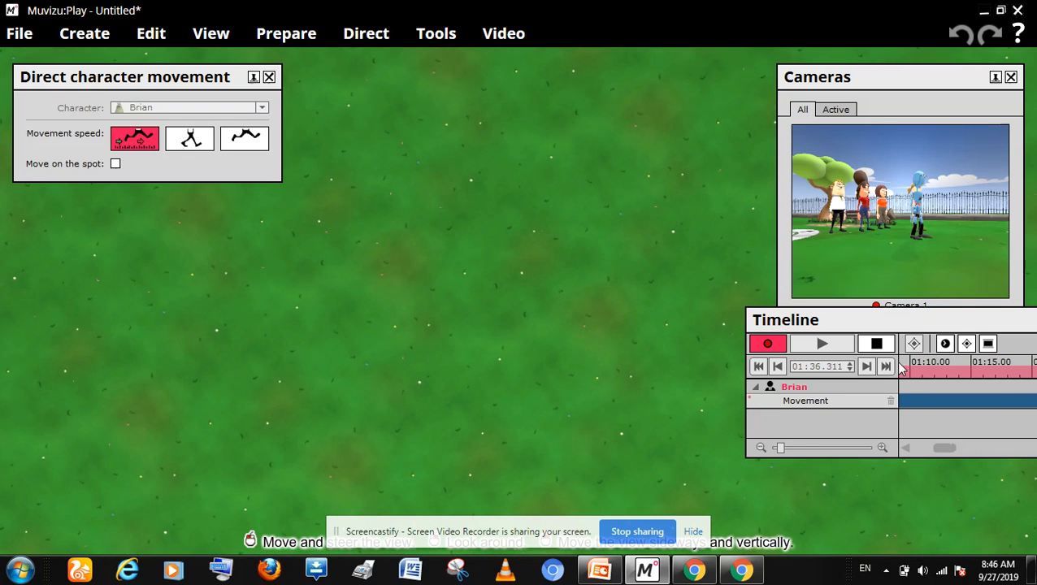
{"action": "left_click", "coordinate": [874, 343]}
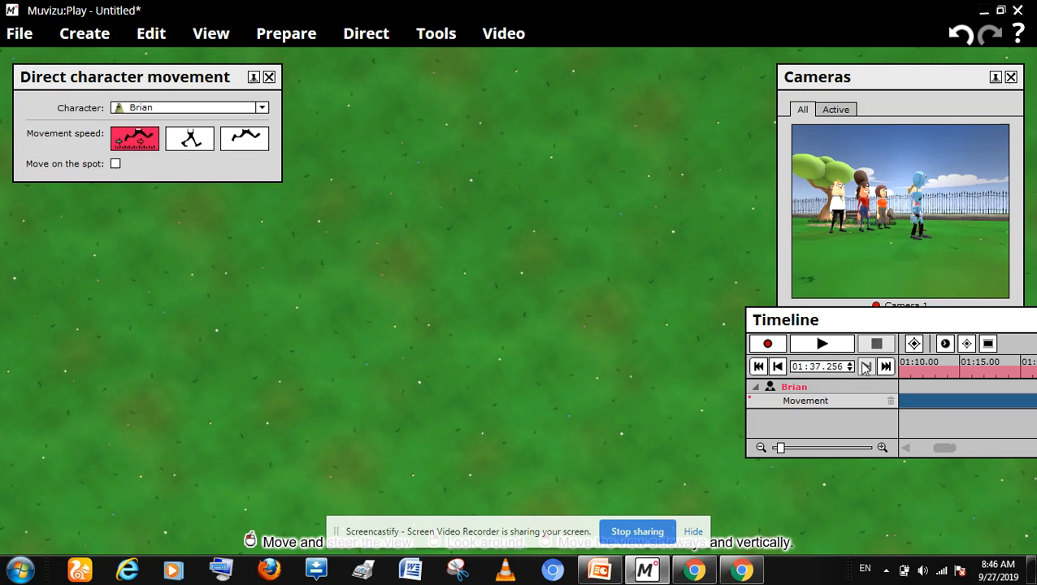
Step: Look over the park from high above to locate Brian and the other characters, and switch to Chrome
{"action": "scroll", "coordinate": [672, 407], "scroll_direction": "down", "scroll_amount": 3}
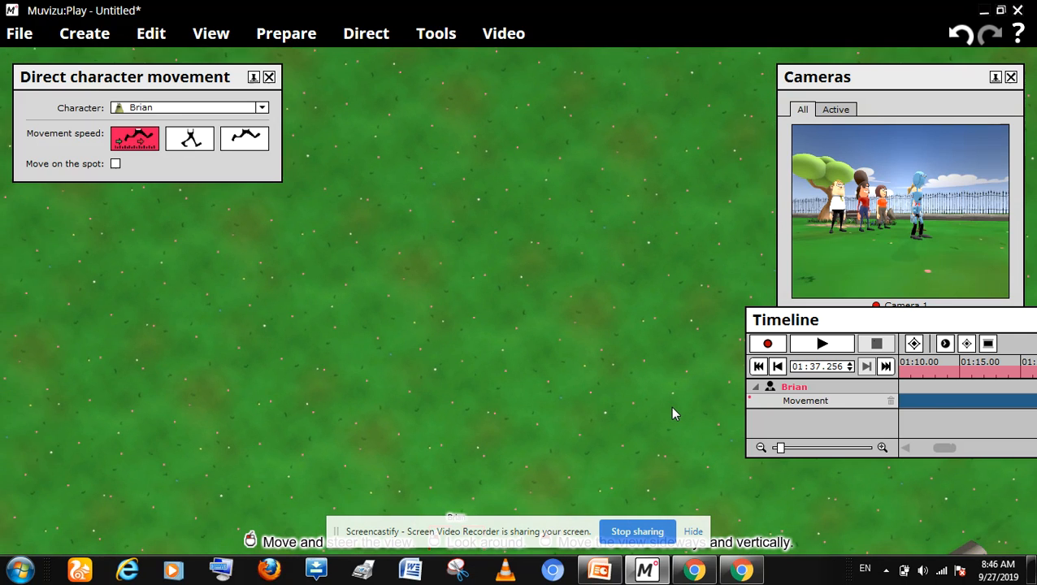
{"action": "scroll", "coordinate": [672, 409], "scroll_direction": "down", "scroll_amount": 4}
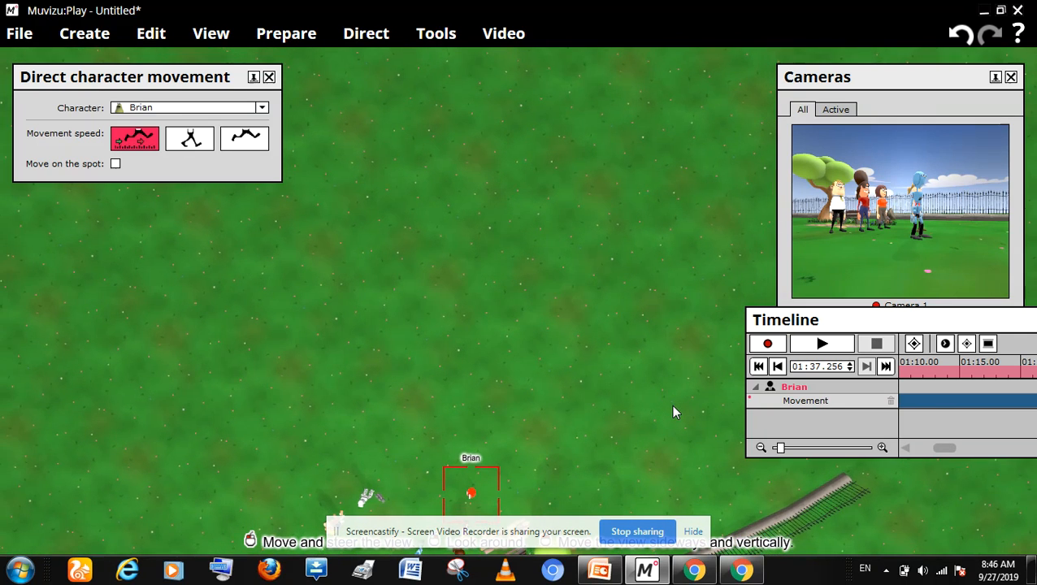
{"action": "scroll", "coordinate": [674, 412], "scroll_direction": "down", "scroll_amount": 4}
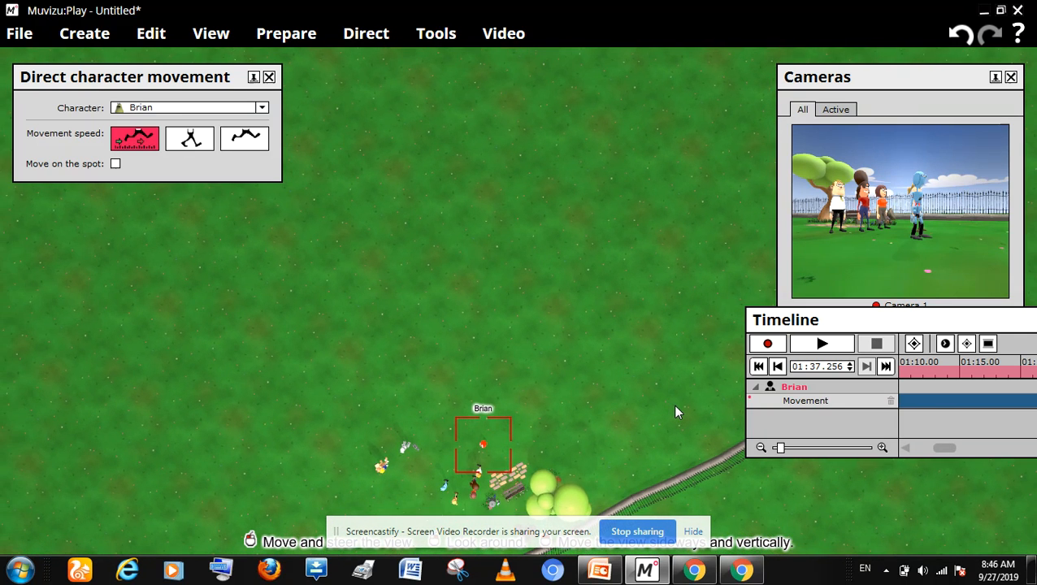
{"action": "scroll", "coordinate": [672, 409], "scroll_direction": "down", "scroll_amount": 2}
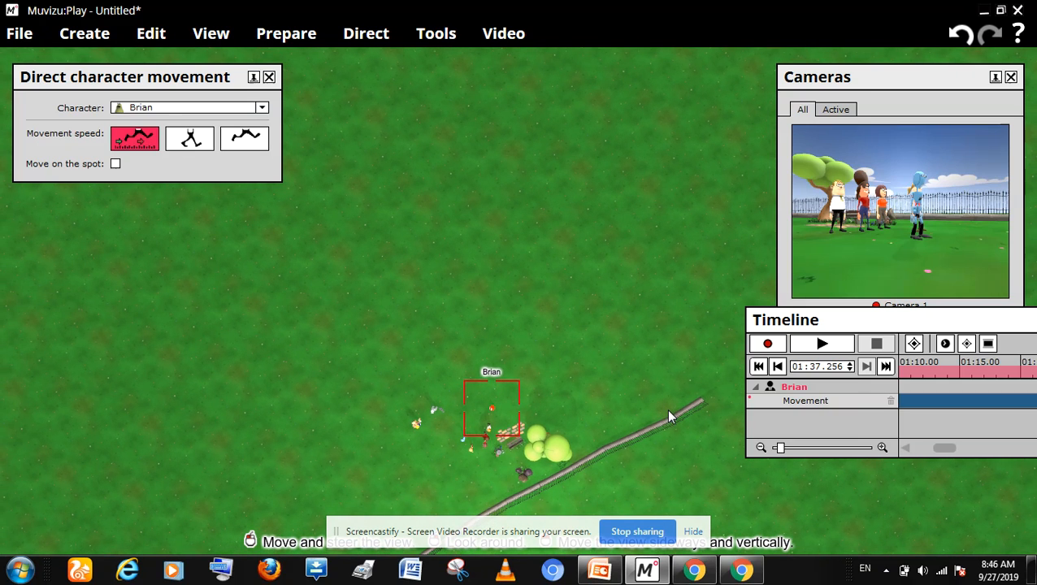
{"action": "left_click", "coordinate": [698, 568]}
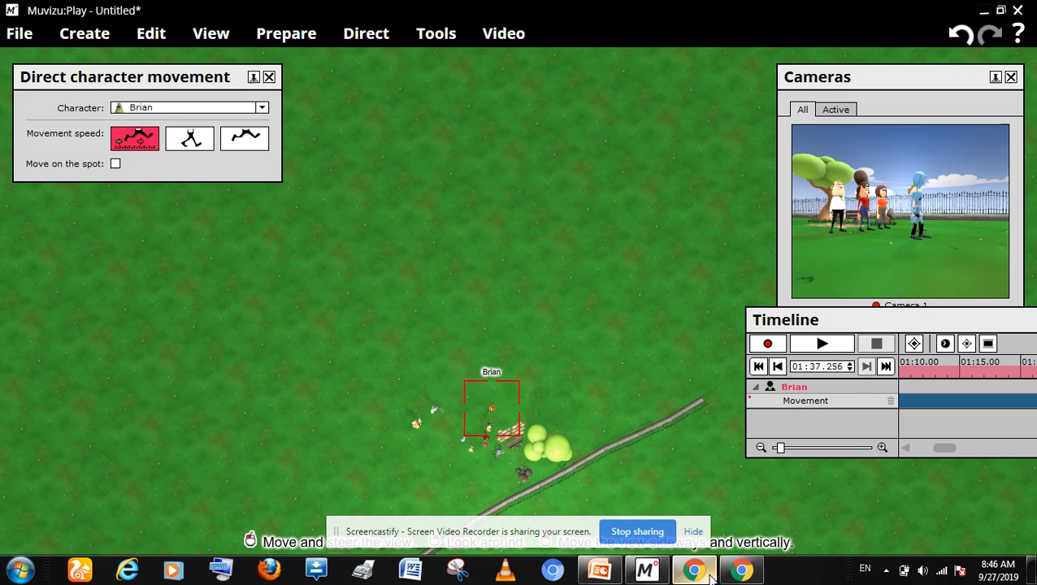